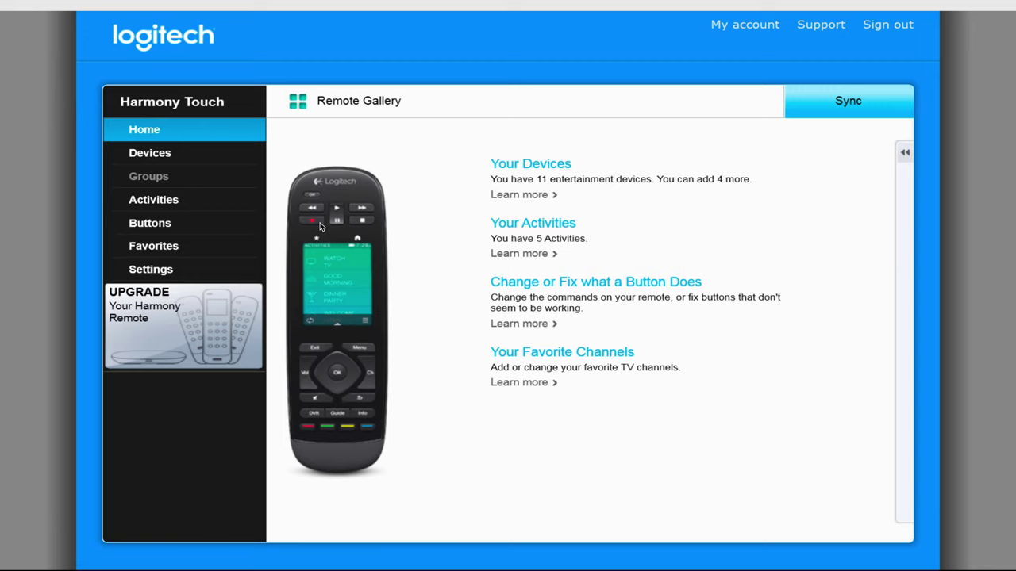
- Add a new entertainment device with manufacturer Soundcore and model Infini Pro, confirming the model as entered
left_click(530, 164)
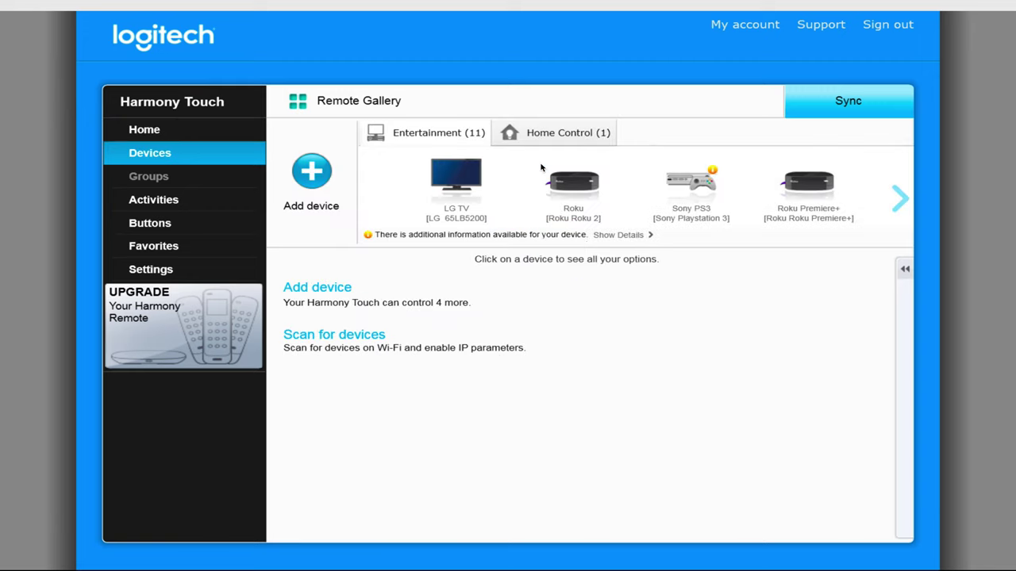
left_click(339, 288)
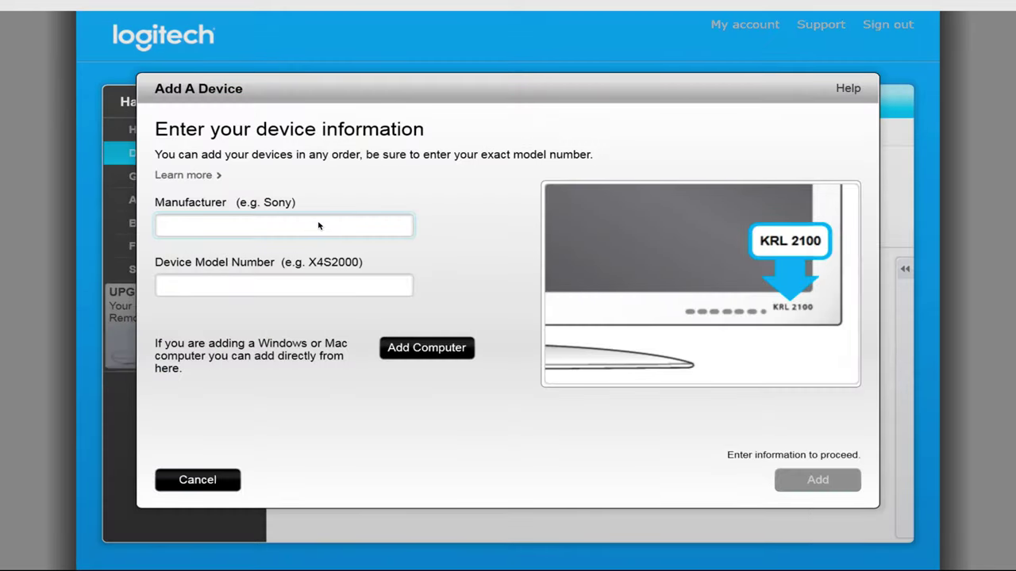
type("soundcore")
left_click(289, 249)
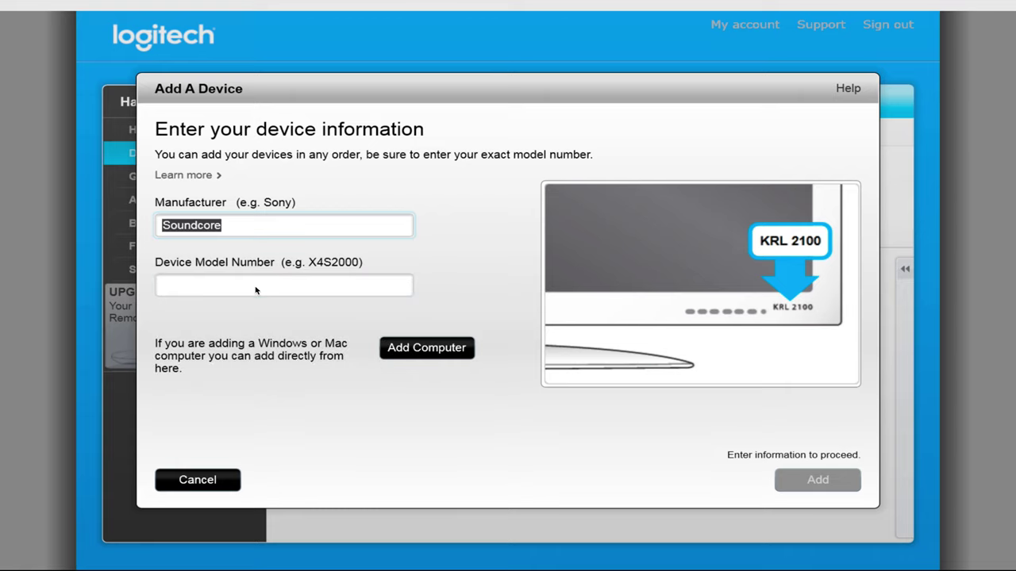
left_click(255, 291)
type("Infini Pro")
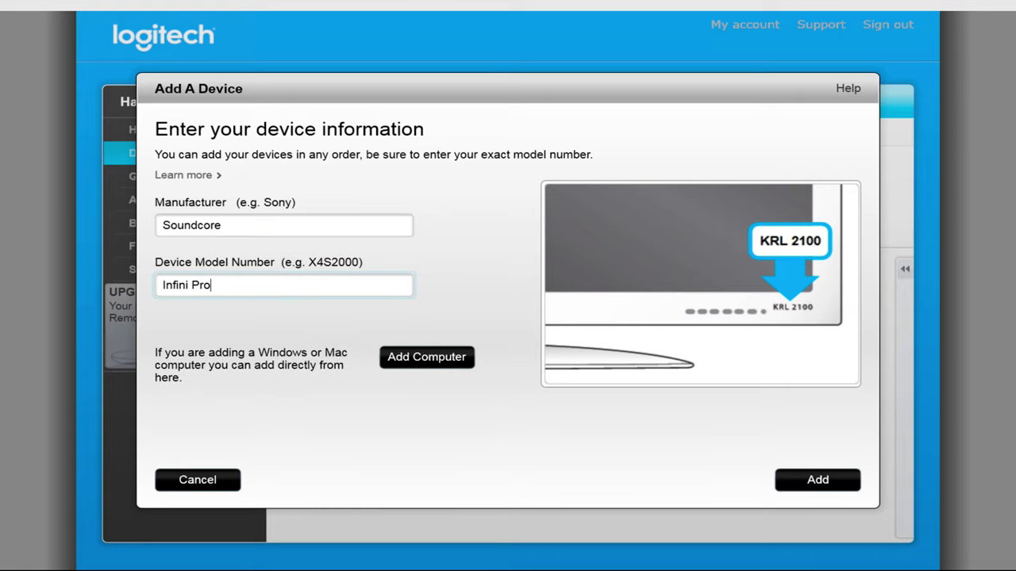
left_click(839, 481)
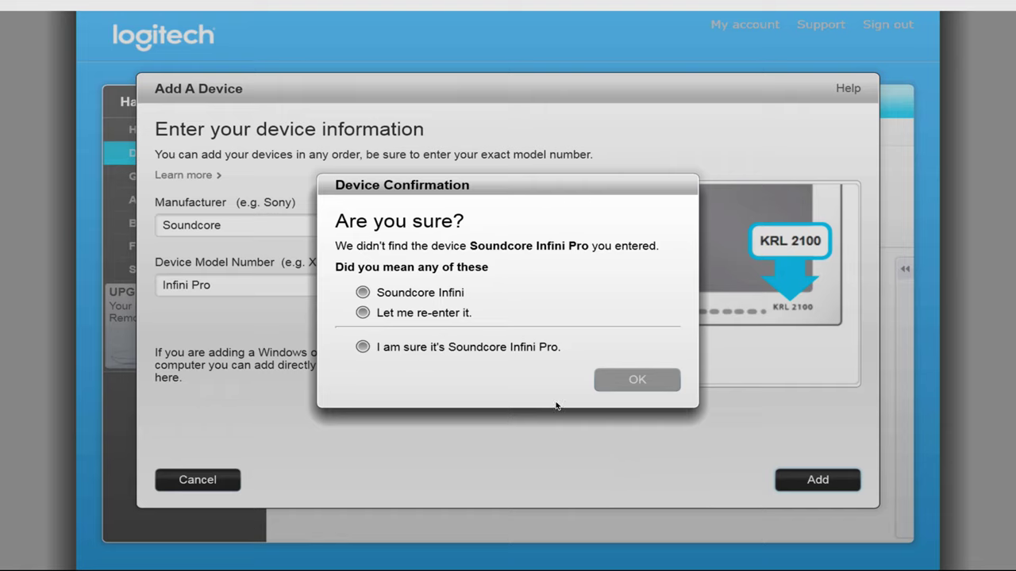
left_click(475, 349)
left_click(636, 380)
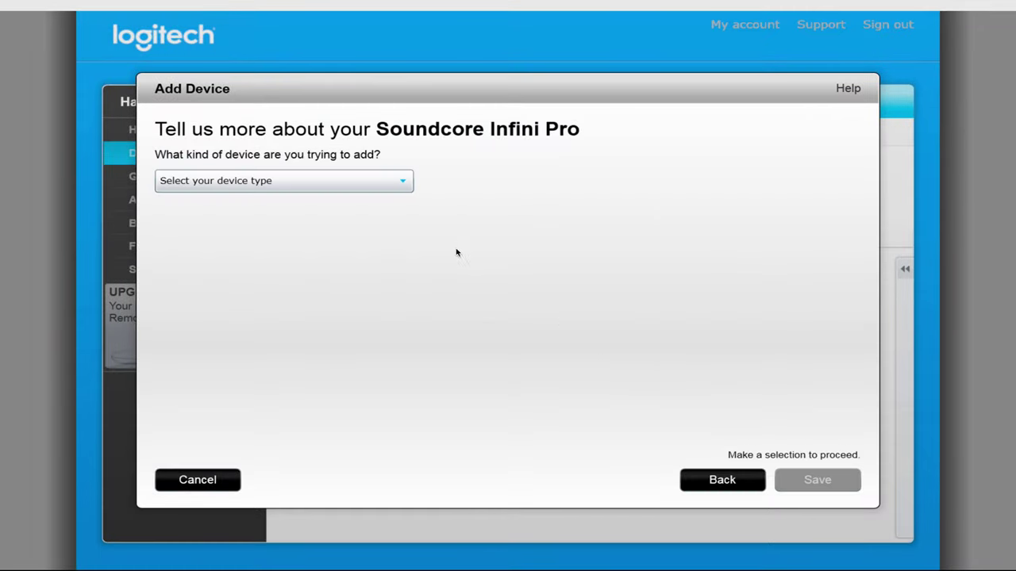
- Set the device type to AV Receiver or Amplifier and specify that it does not play radio
left_click(401, 185)
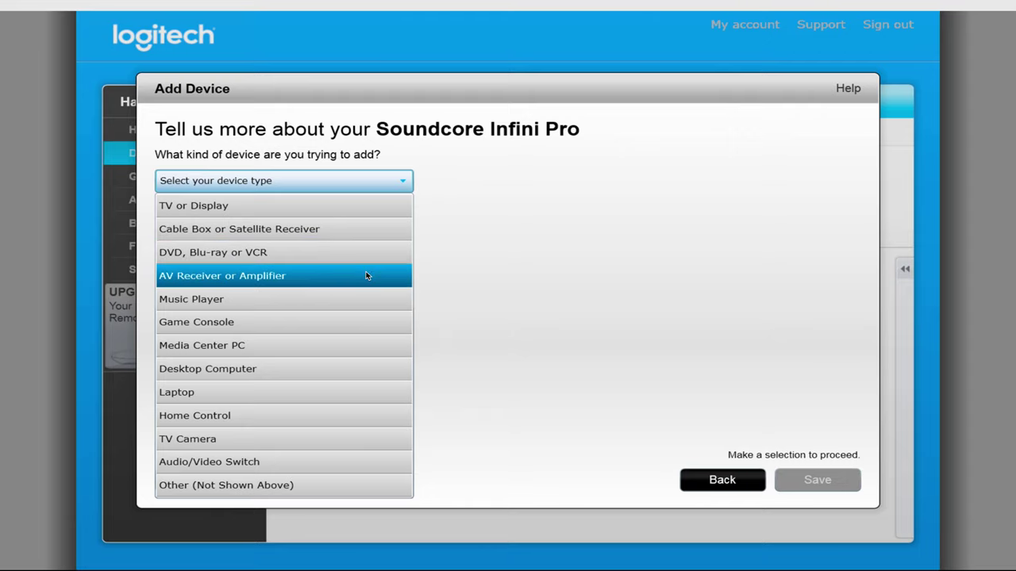
left_click(295, 283)
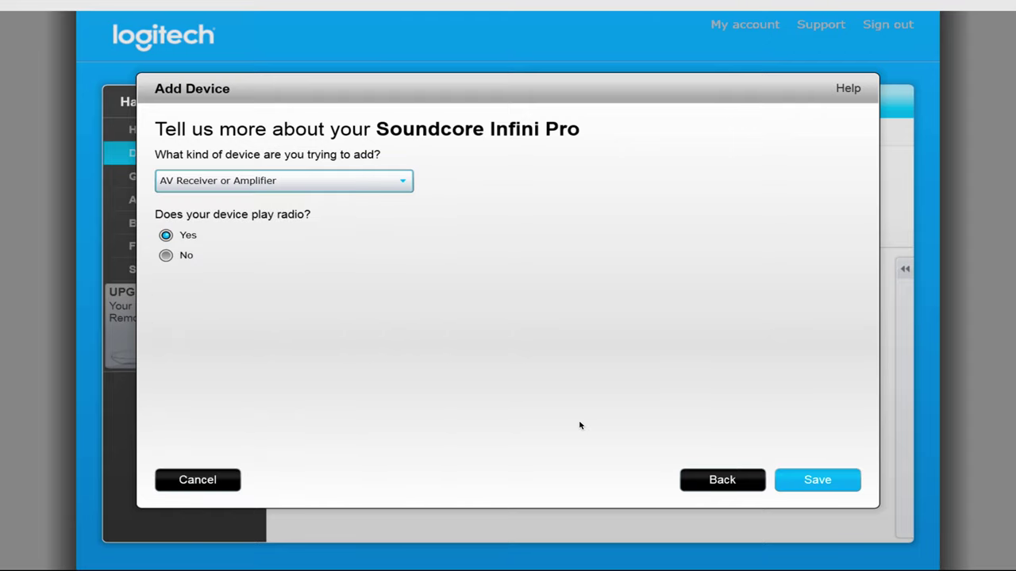
left_click(168, 256)
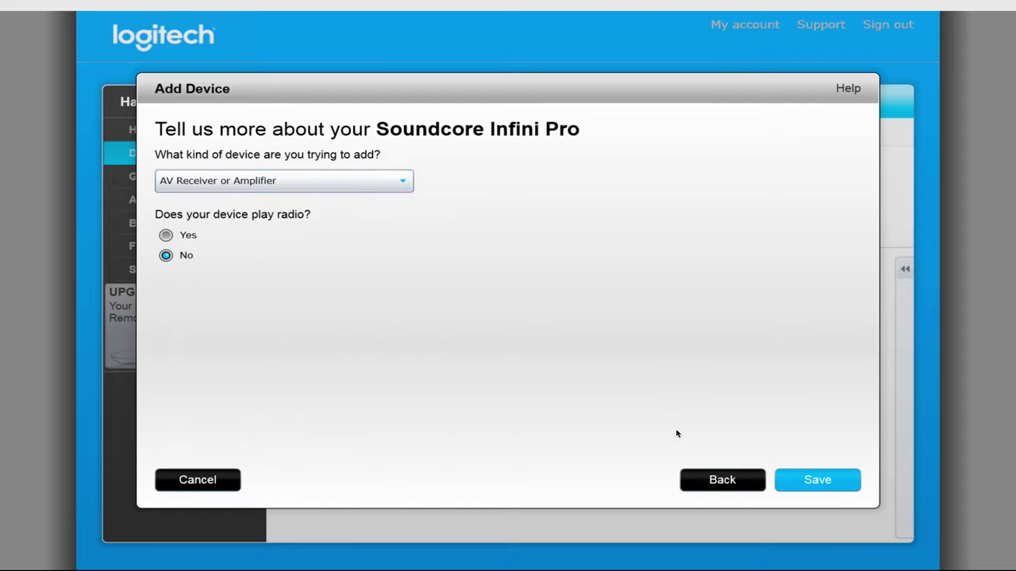
left_click(827, 486)
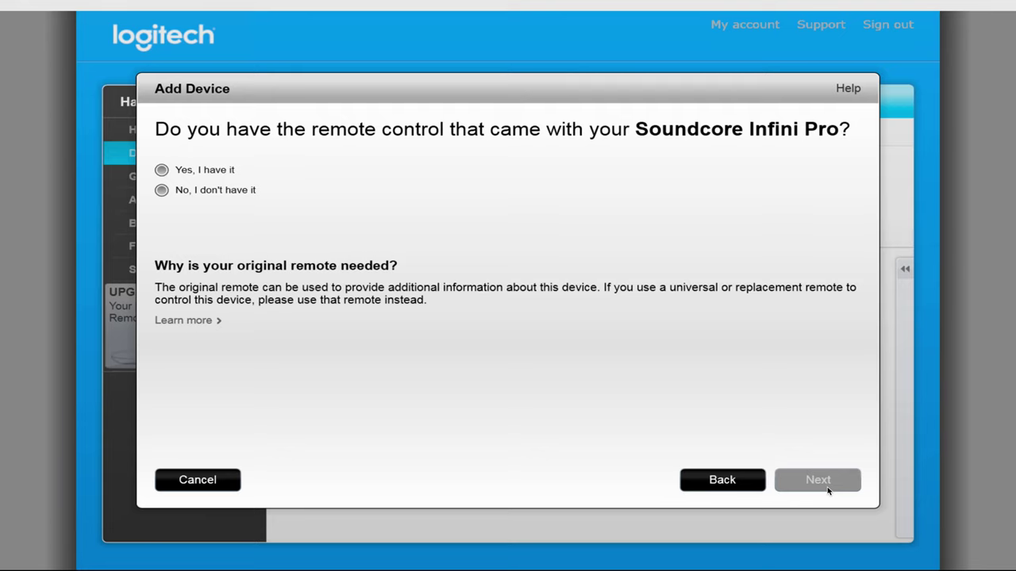
- State that the original Soundcore Infini Pro remote is available and proceed to teaching its first commands
left_click(196, 172)
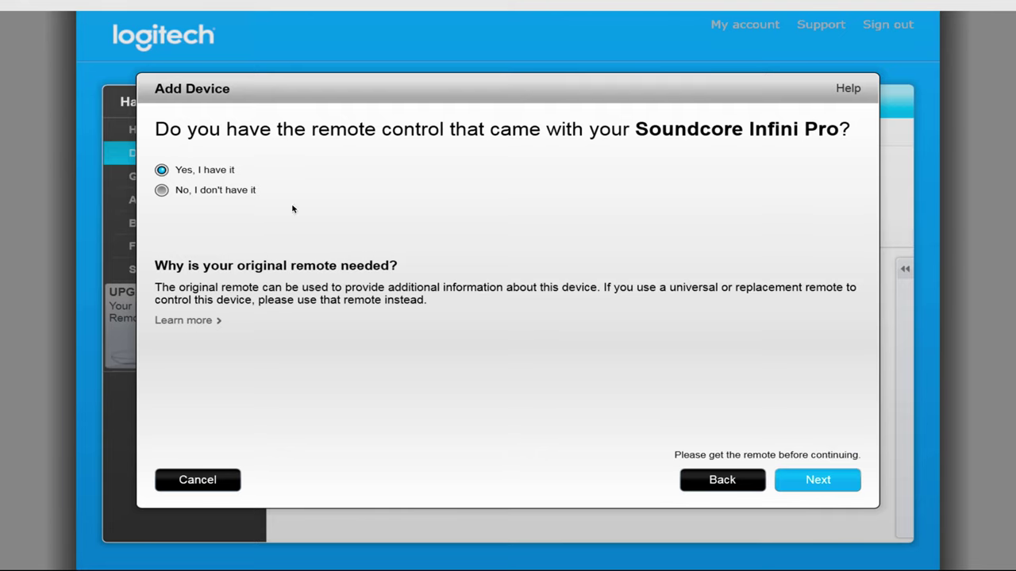
left_click(811, 478)
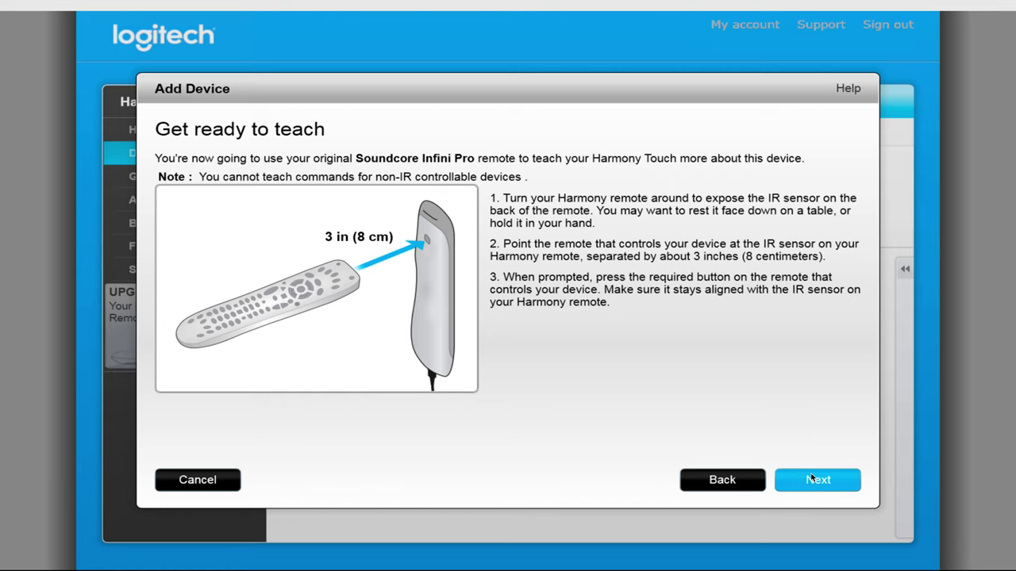
left_click(811, 478)
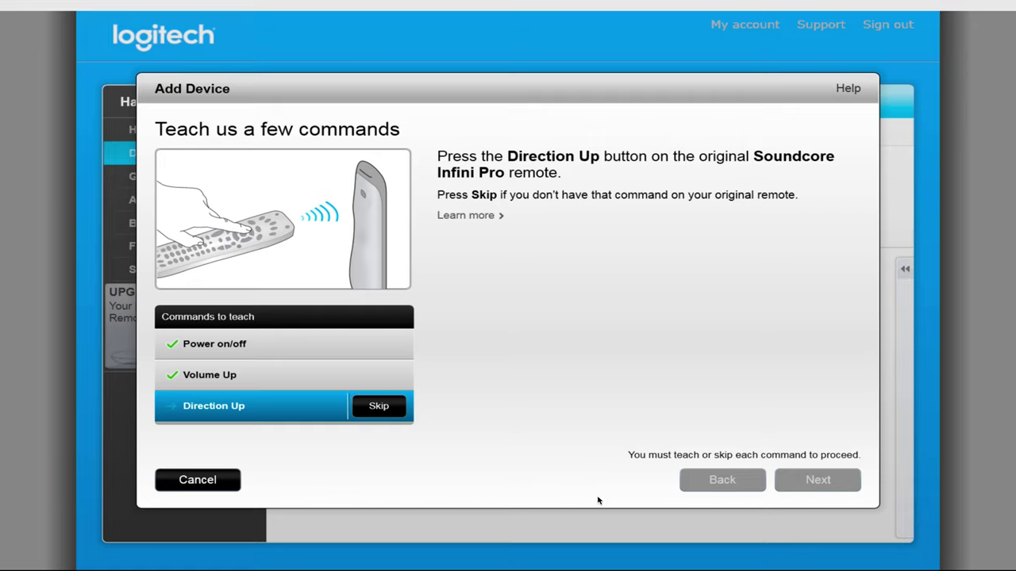
- Skip teaching the Direction Up, Select and 1 commands, choosing to continue teaching when asked
left_click(379, 407)
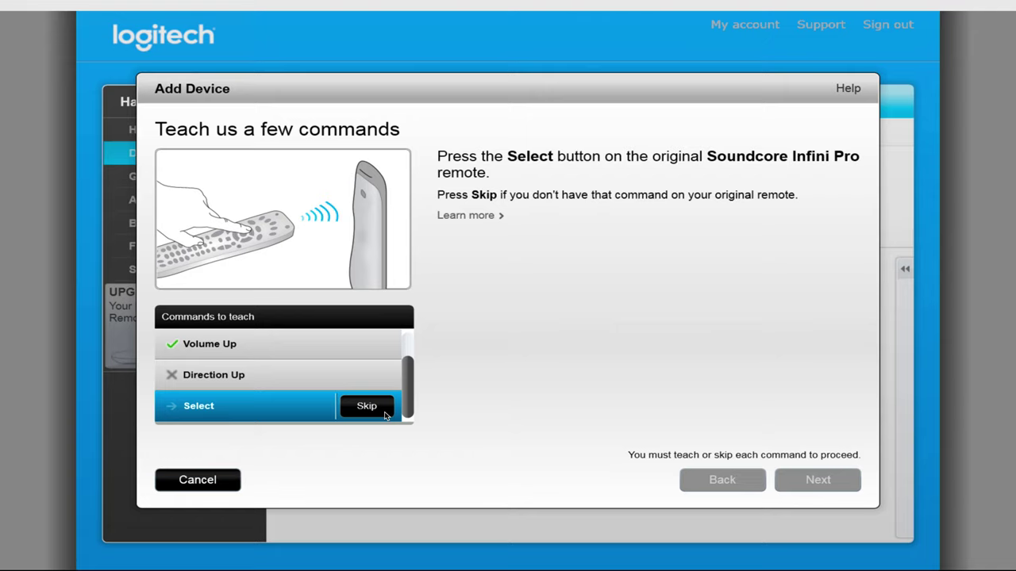
left_click(384, 414)
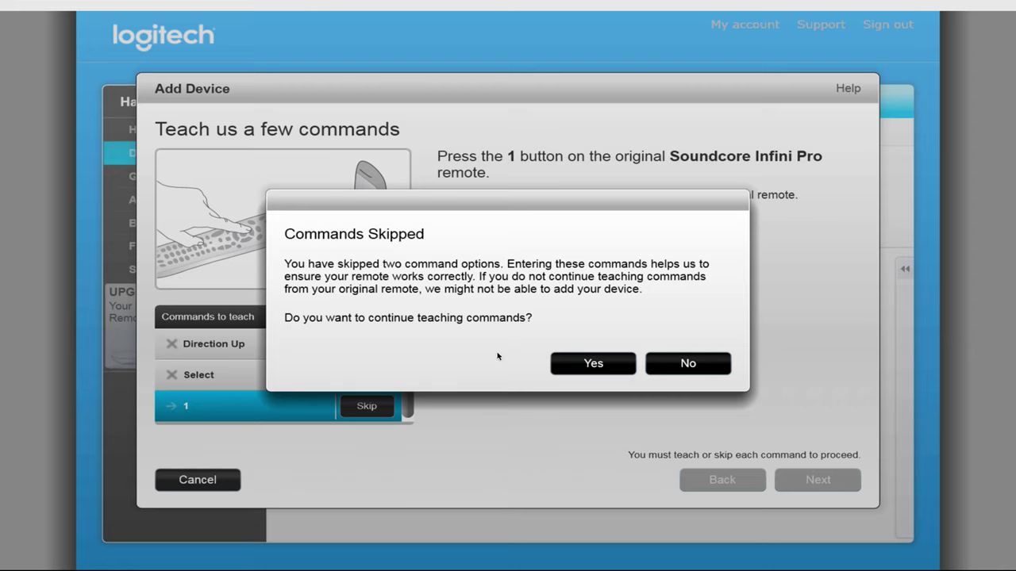
left_click(581, 362)
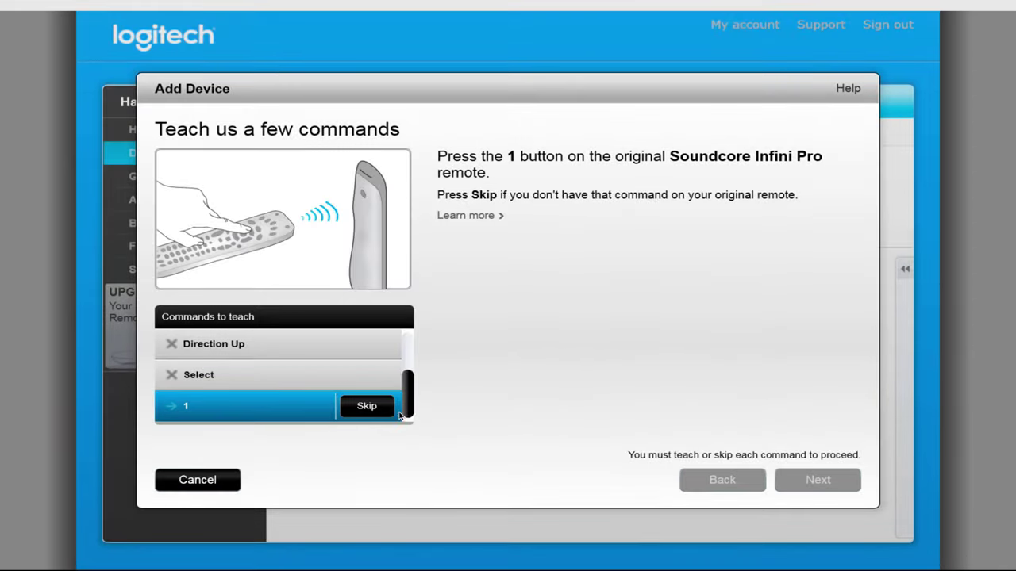
left_click(373, 407)
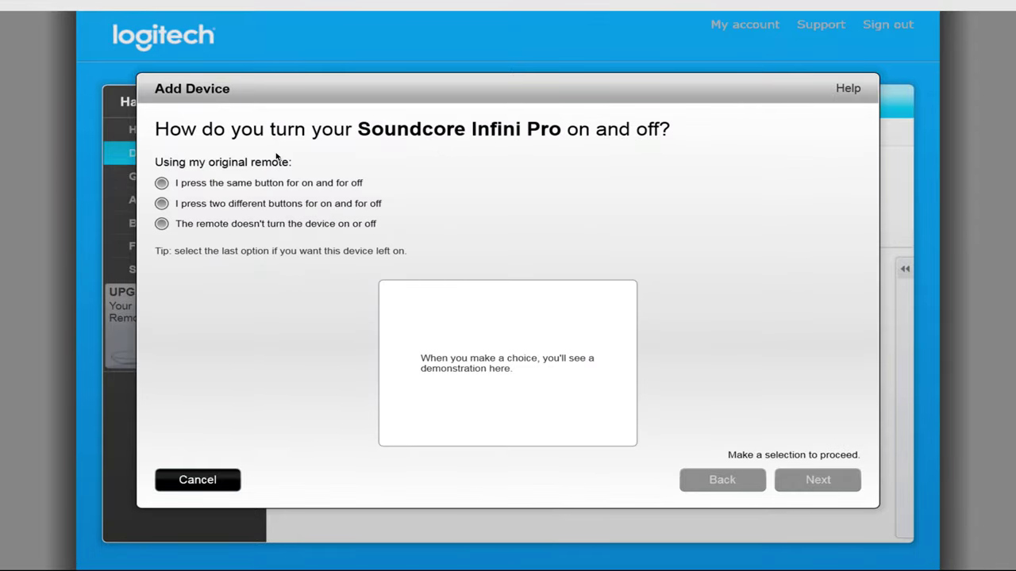
- Specify that the same button turns the device on and off, and that one button immediately changes to a new input
left_click(270, 185)
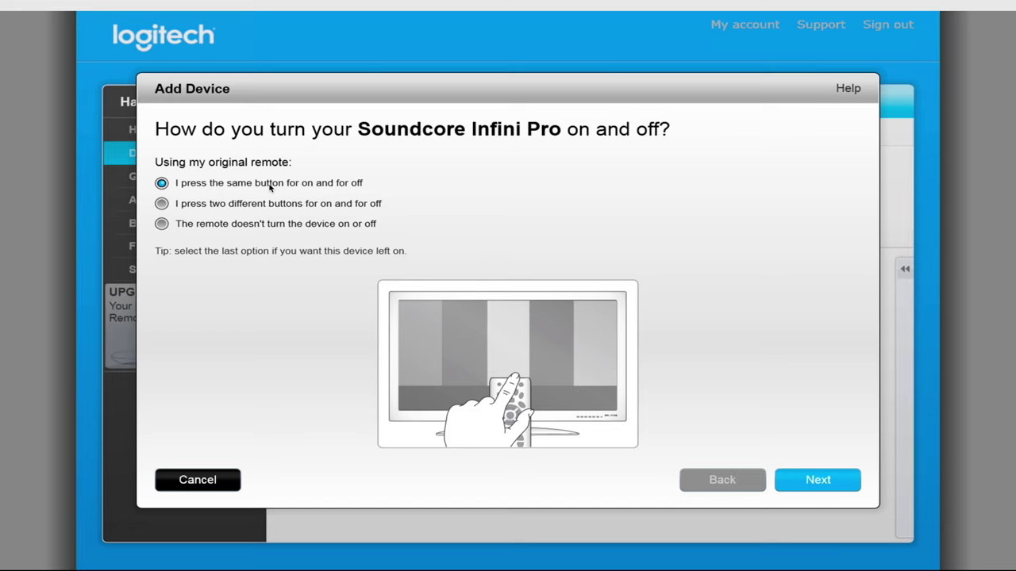
left_click(817, 480)
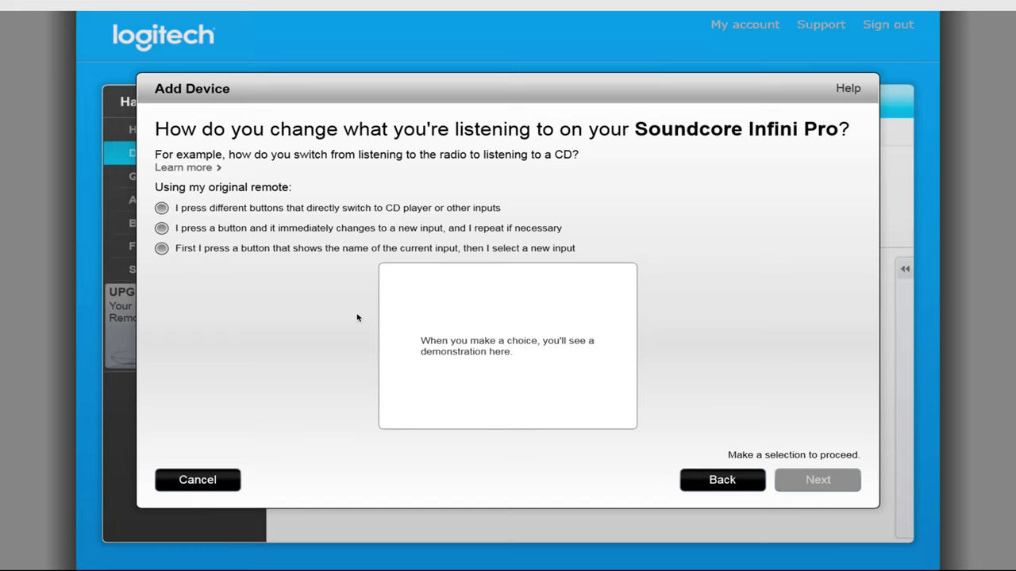
left_click(391, 231)
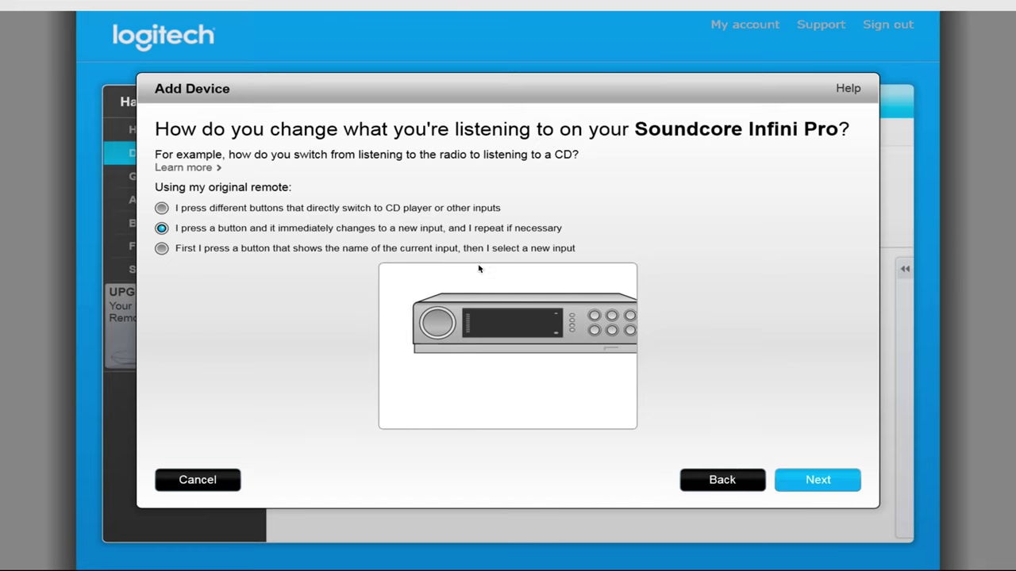
left_click(803, 480)
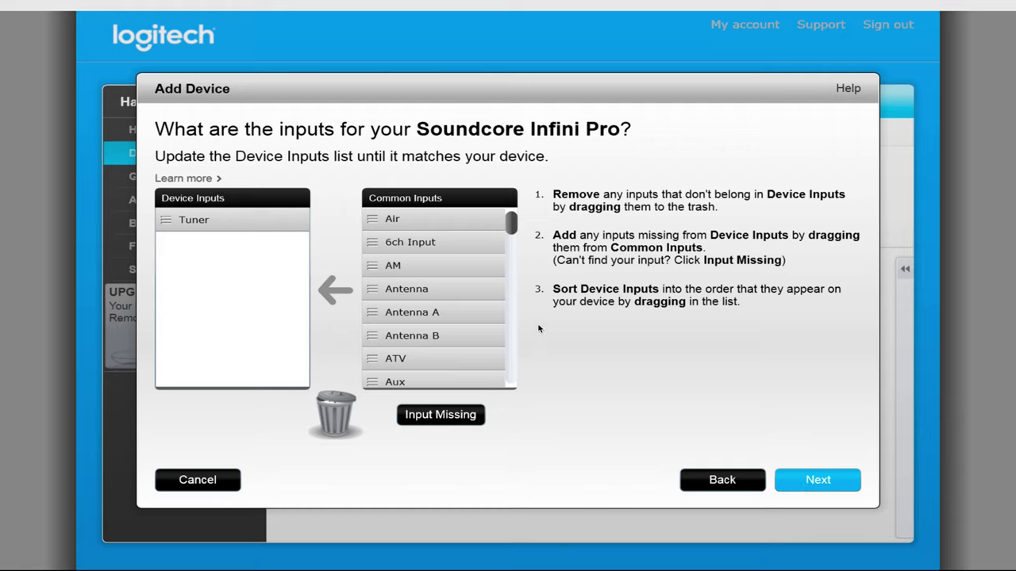
- Replace Tuner with Aux in the device inputs, and specify that the device does not reset to a specific input when turned on
left_click(426, 385)
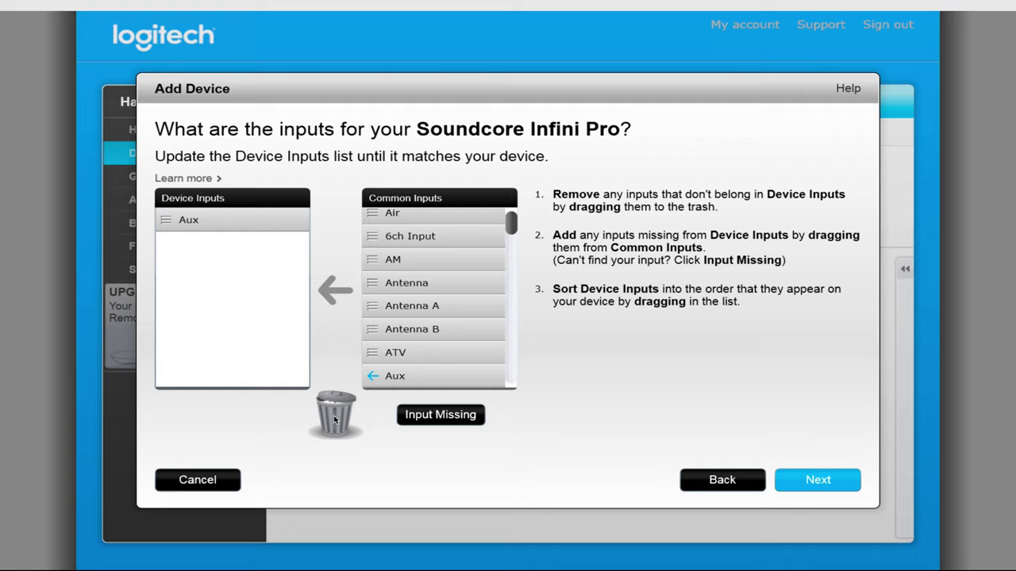
scroll(488, 329, "down", 5)
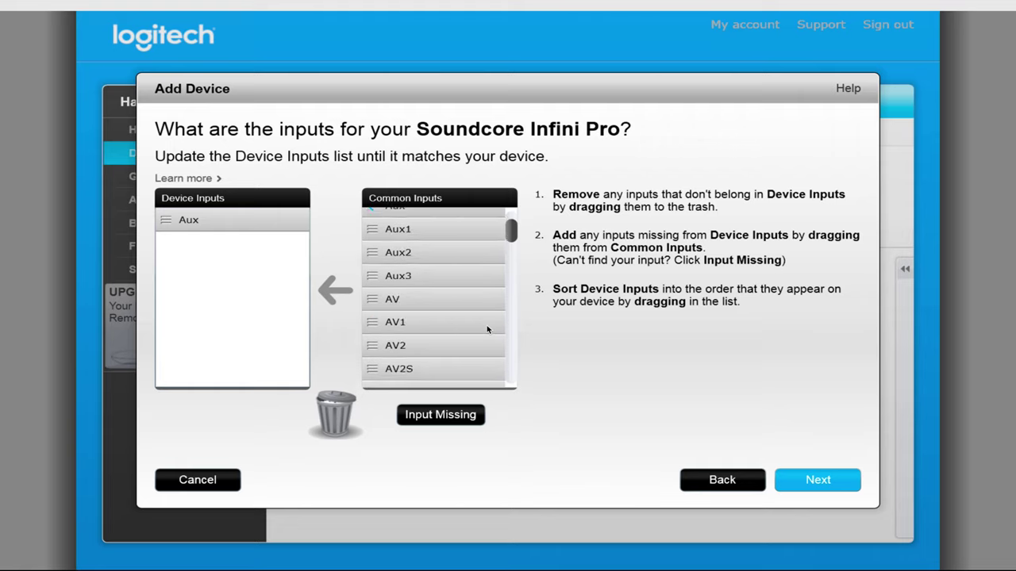
scroll(488, 329, "down", 5)
left_click_drag(406, 273, 311, 379)
left_click(830, 487)
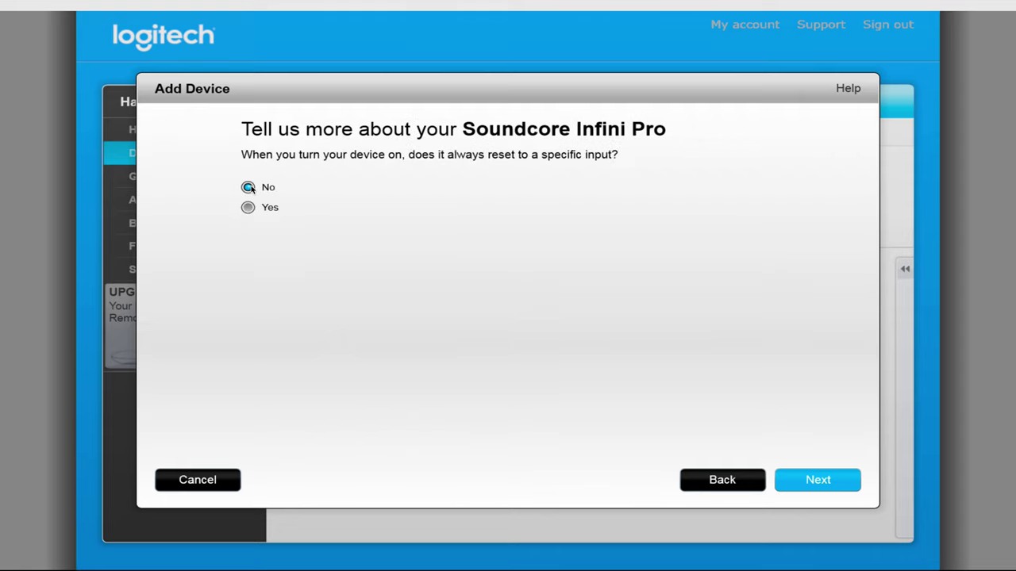
left_click(821, 484)
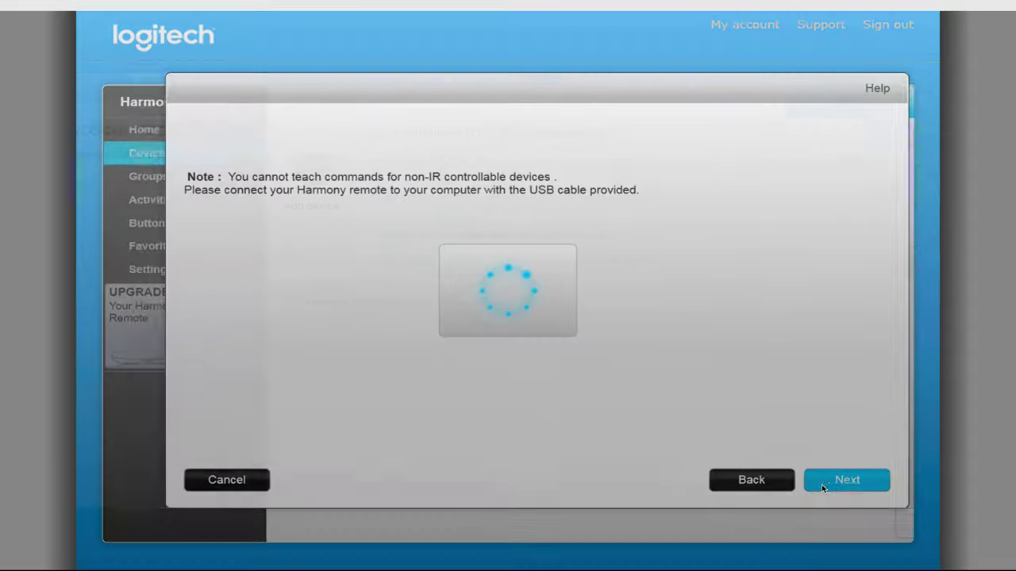
left_click(821, 484)
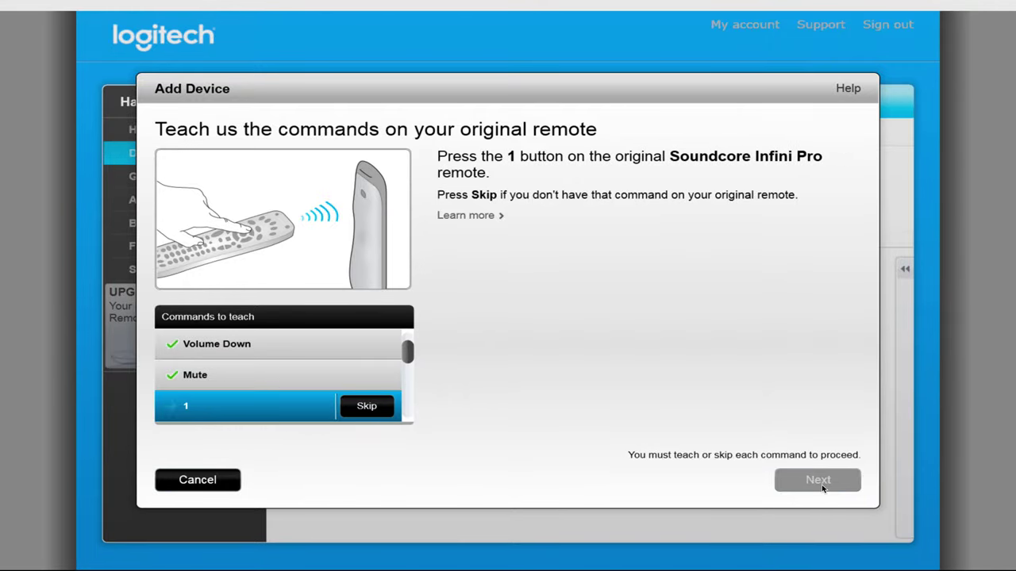
- Skip teaching the number commands 1 through 0 for the Soundcore Infini Pro
left_click(370, 409)
left_click(370, 409)
left_click(366, 407)
left_click(366, 406)
left_click(367, 407)
left_click(367, 407)
left_click(366, 406)
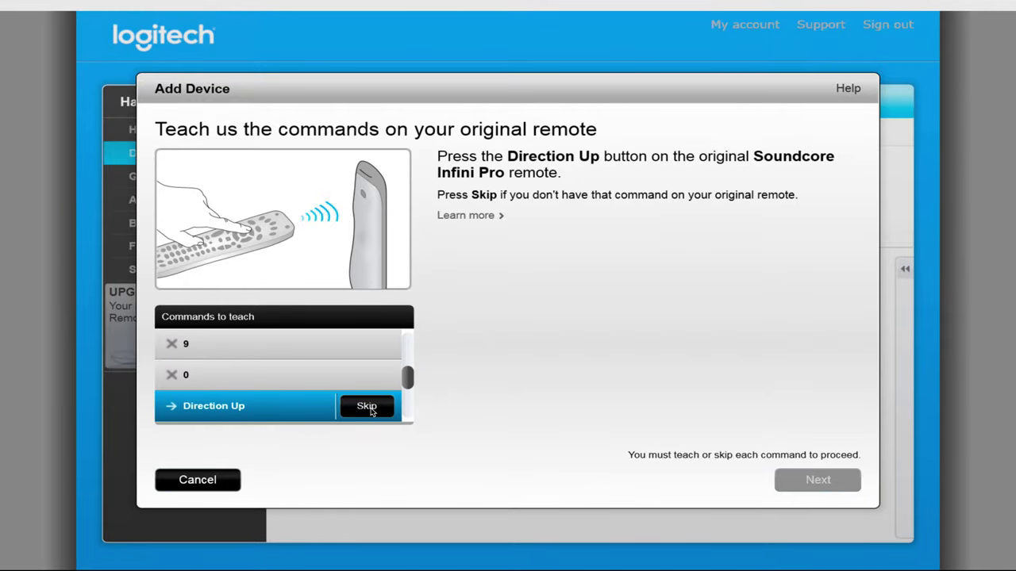
- Skip teaching the direction, Select, TrebleUp and TrebleDown commands
left_click(367, 406)
left_click(366, 406)
left_click(366, 406)
left_click(367, 406)
left_click(367, 406)
left_click(367, 406)
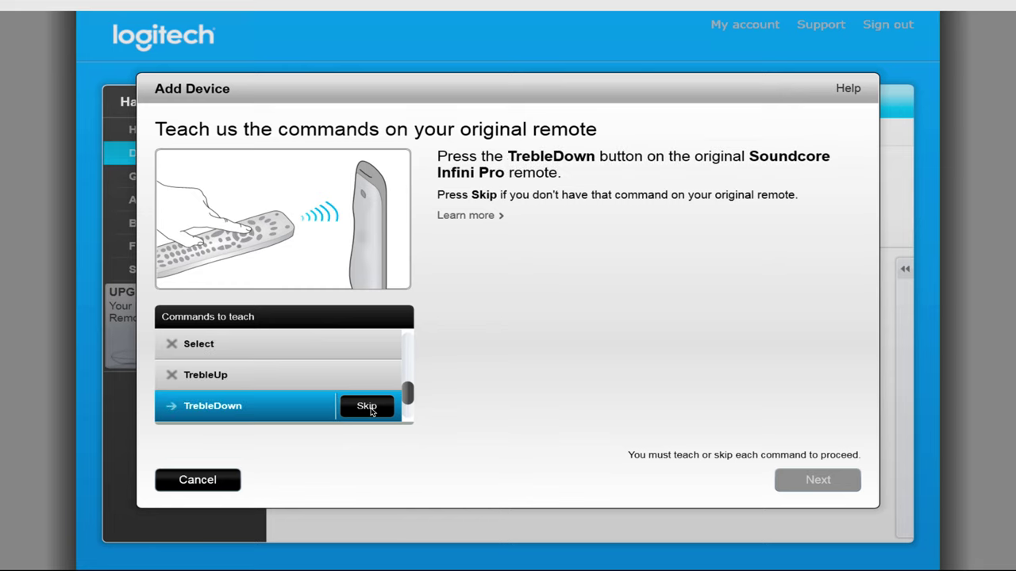
left_click(366, 406)
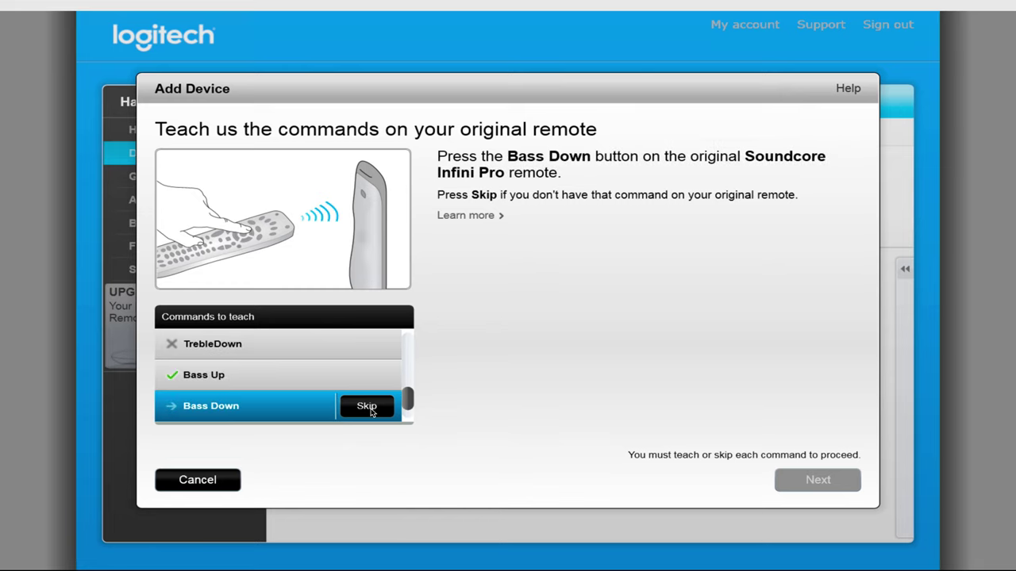
- Skip teaching the Balance Left, Balance Right and TestTone commands and finish adding the device
left_click(369, 410)
left_click(369, 409)
left_click(370, 409)
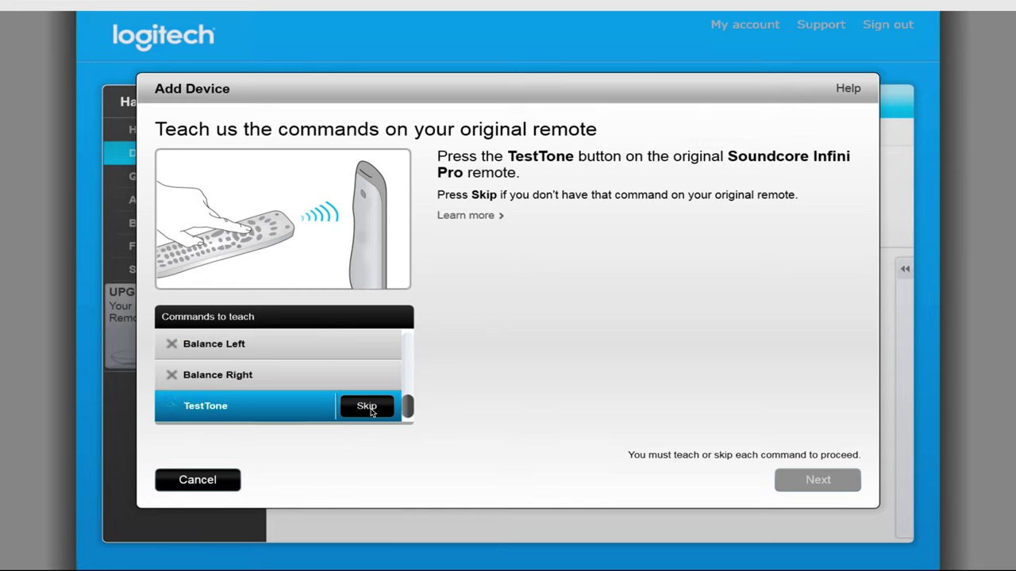
left_click(370, 410)
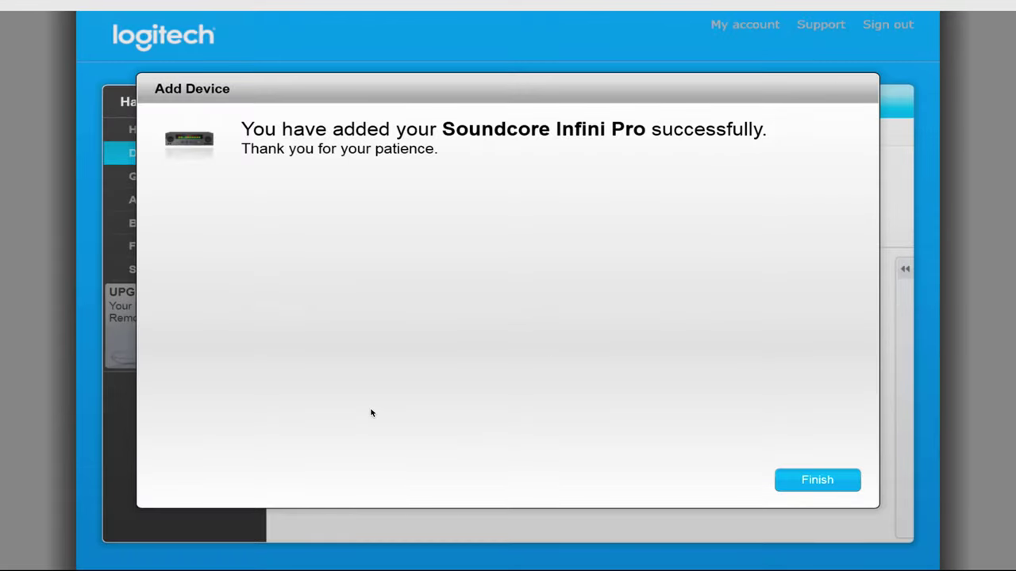
left_click(791, 480)
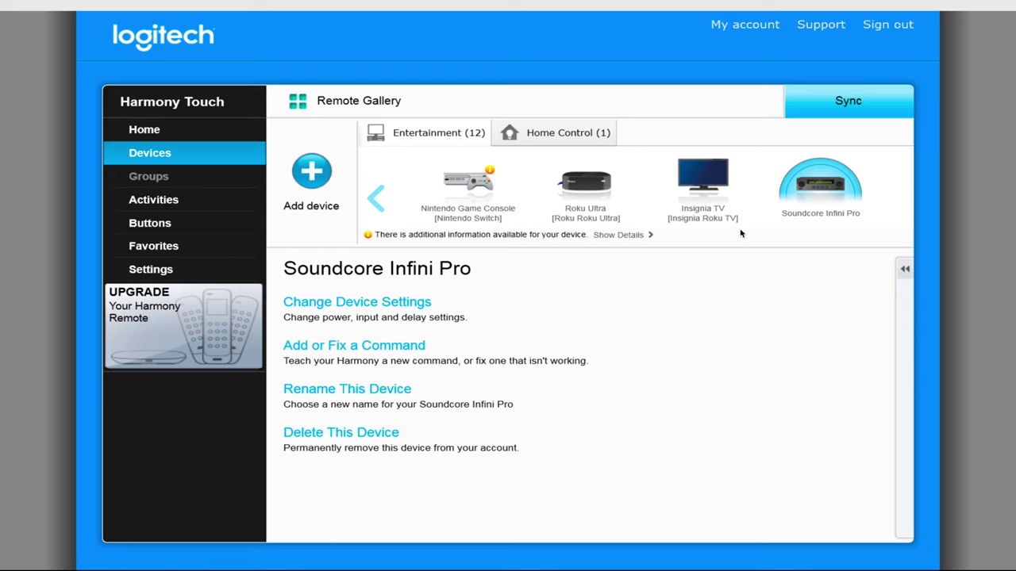
- Add the missing commands Bluetooth and TV to the Soundcore Infini Pro and teach them from the original remote
left_click(406, 346)
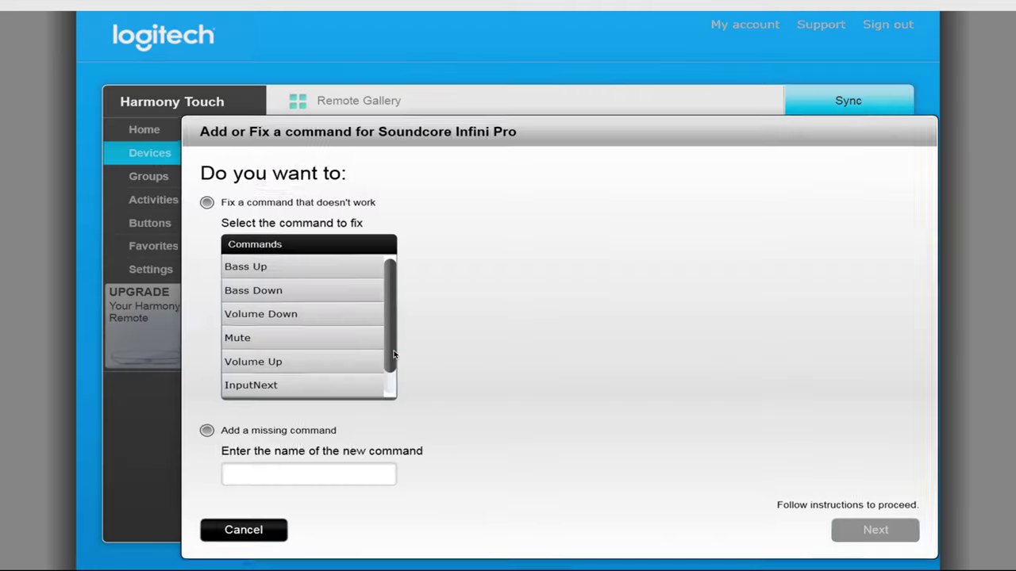
left_click(213, 428)
left_click(276, 474)
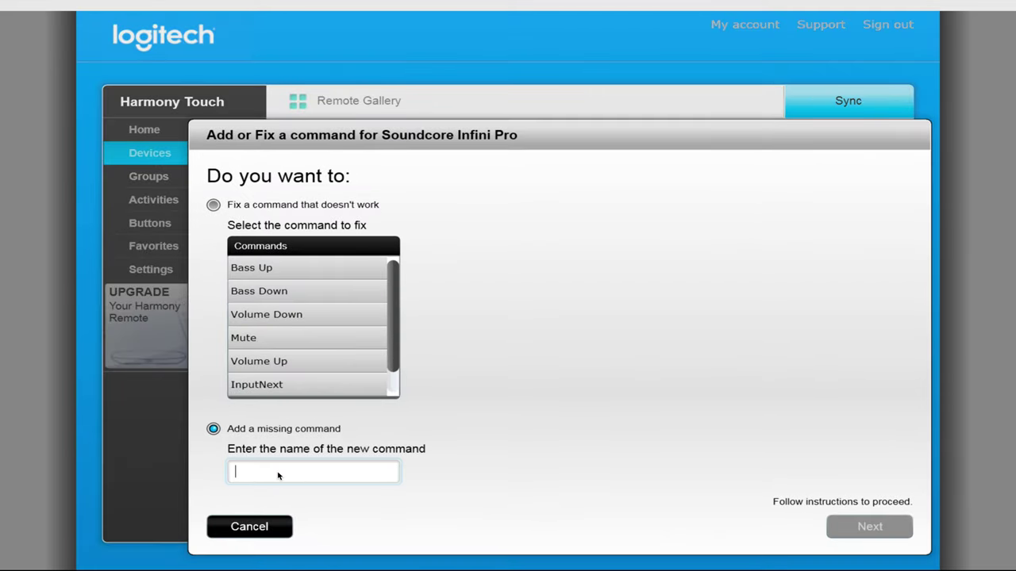
type("Bluetooth")
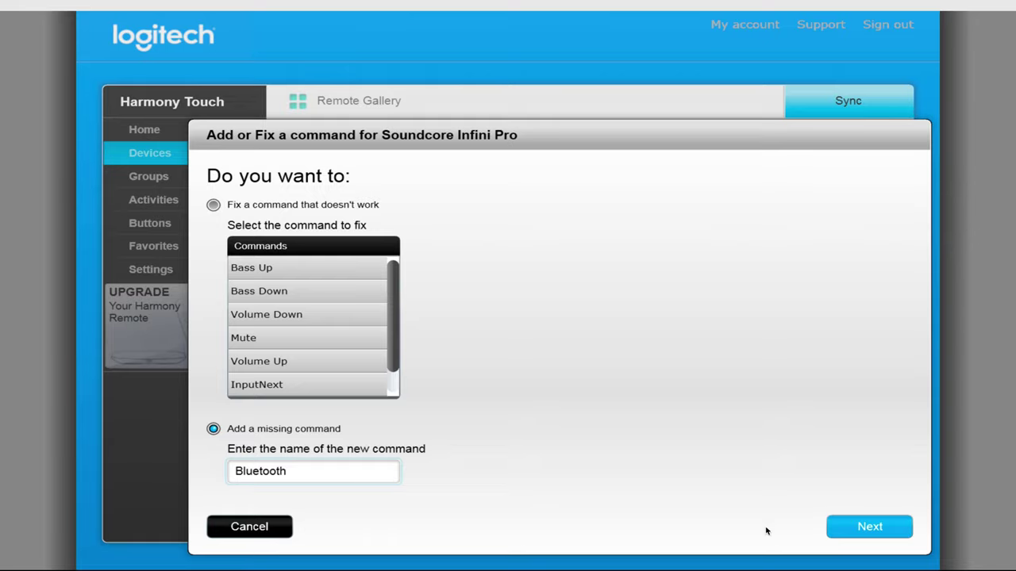
left_click(892, 533)
left_click(892, 534)
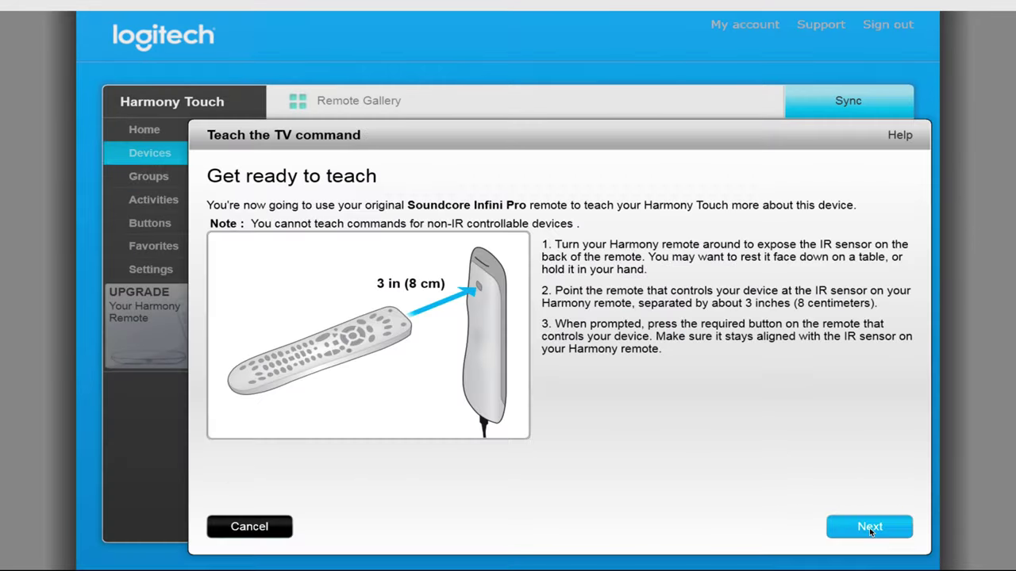
left_click(869, 530)
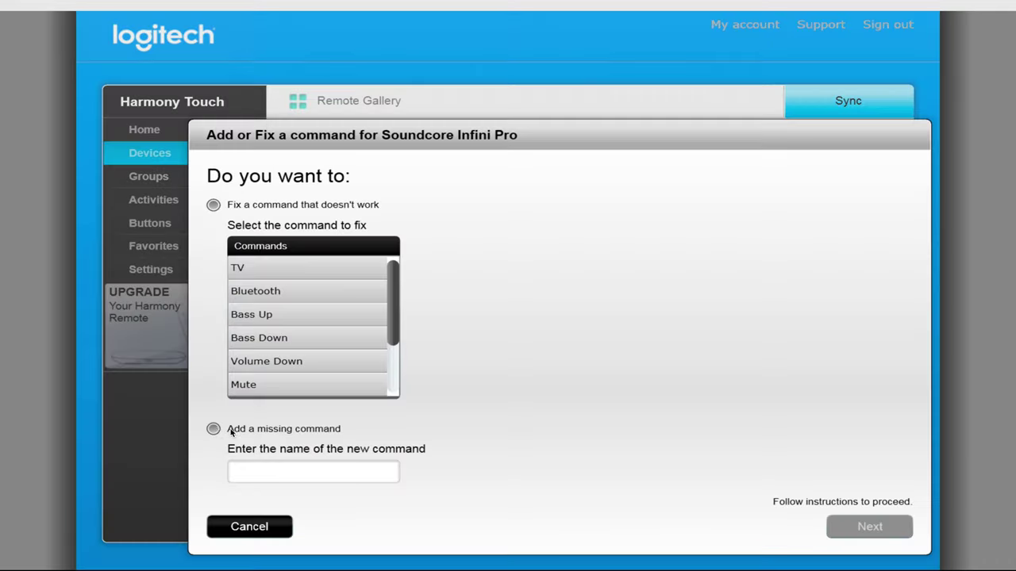
- Add a missing command named Play/Pause to the Soundcore Infini Pro and teach it from the original remote
left_click(213, 429)
type("Play/Pause")
left_click(869, 527)
left_click(866, 526)
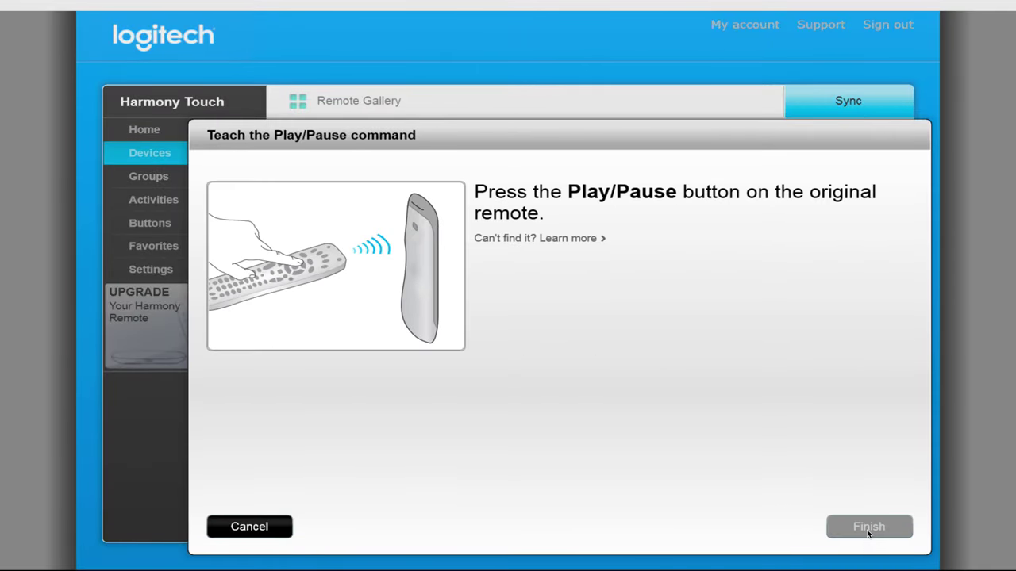
left_click(868, 529)
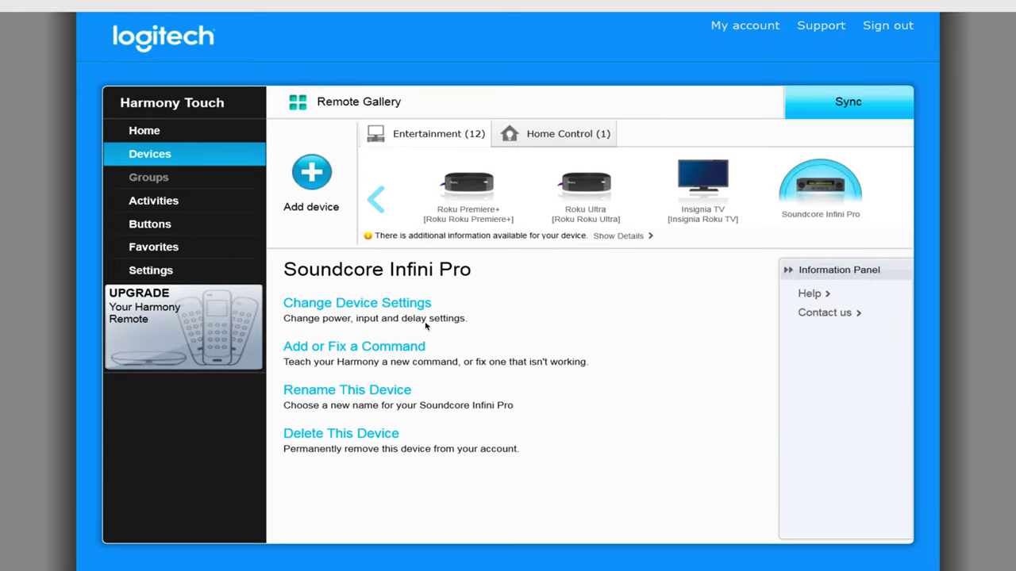
- Set the device command repeats for the Soundcore Infini Pro to 0
left_click(403, 312)
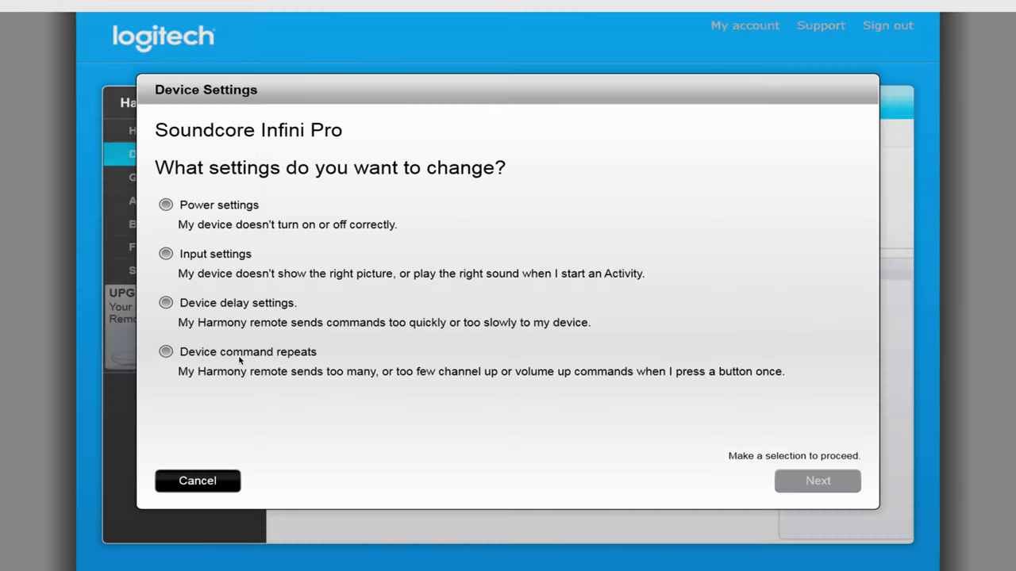
left_click(221, 354)
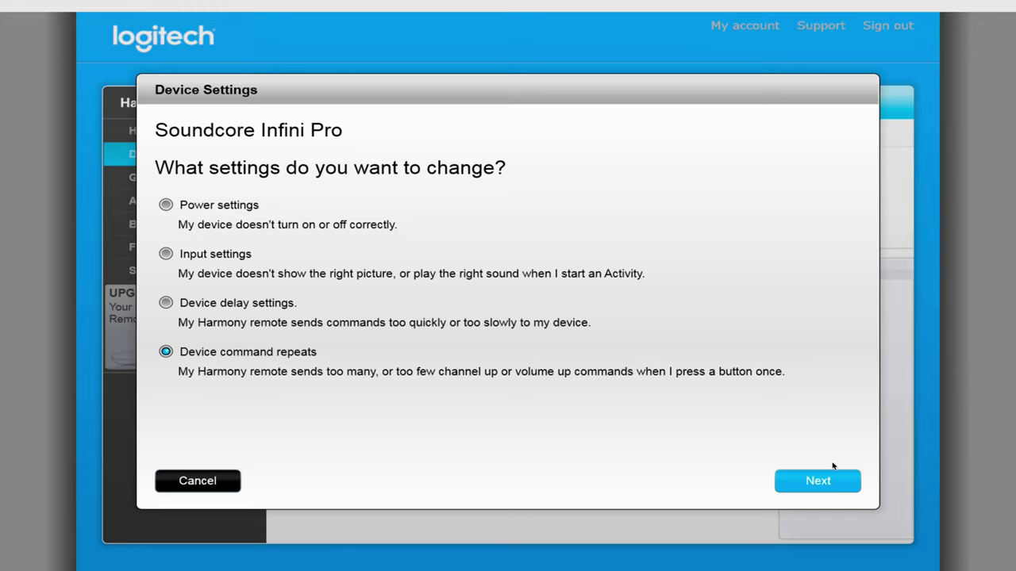
left_click(812, 481)
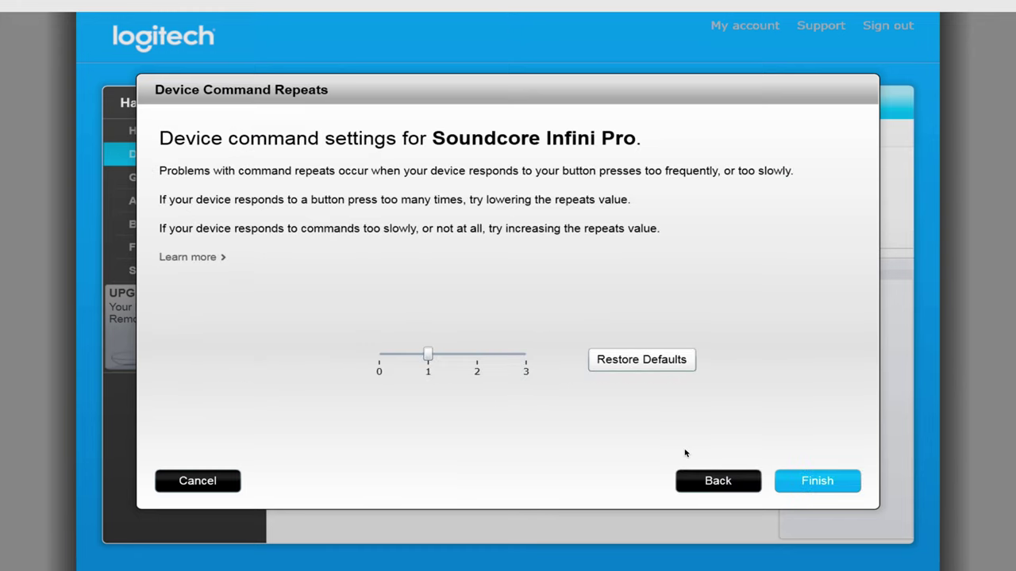
left_click(388, 359)
left_click(819, 482)
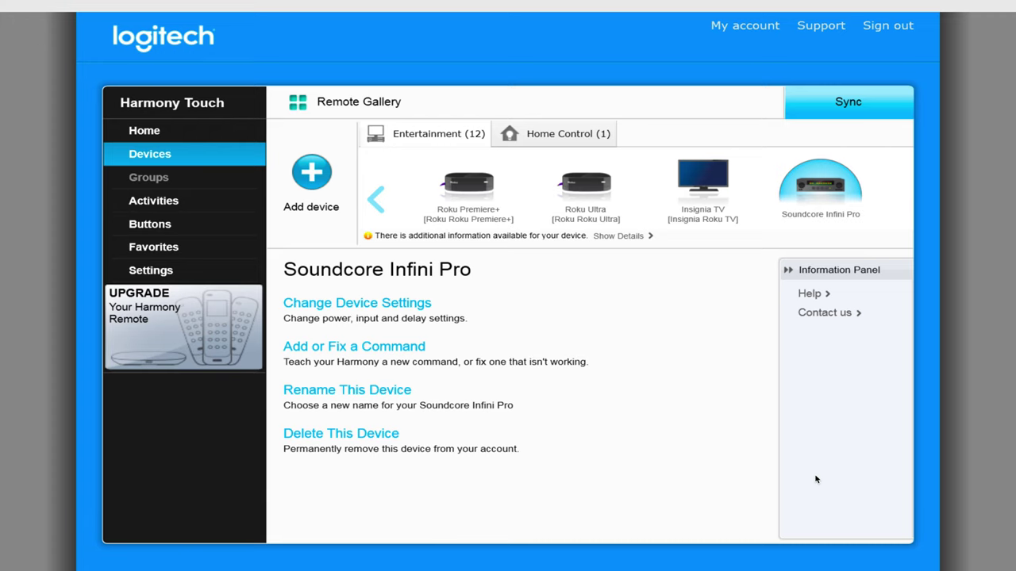
- Examine the Soundcore Infini Pro's entry in the Remote and Hub Assignments, and leave without saving
left_click(149, 273)
left_click(515, 403)
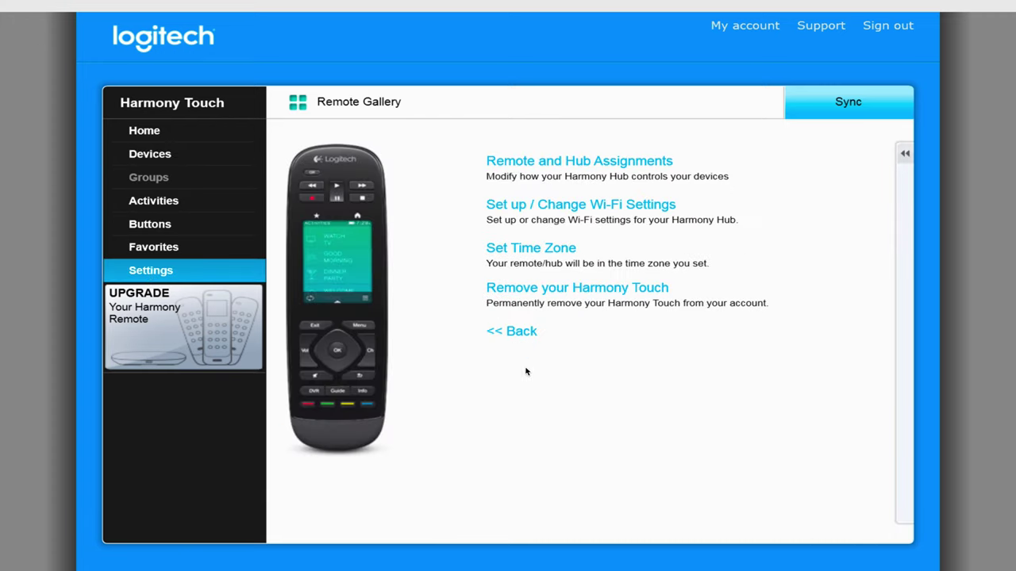
left_click(566, 166)
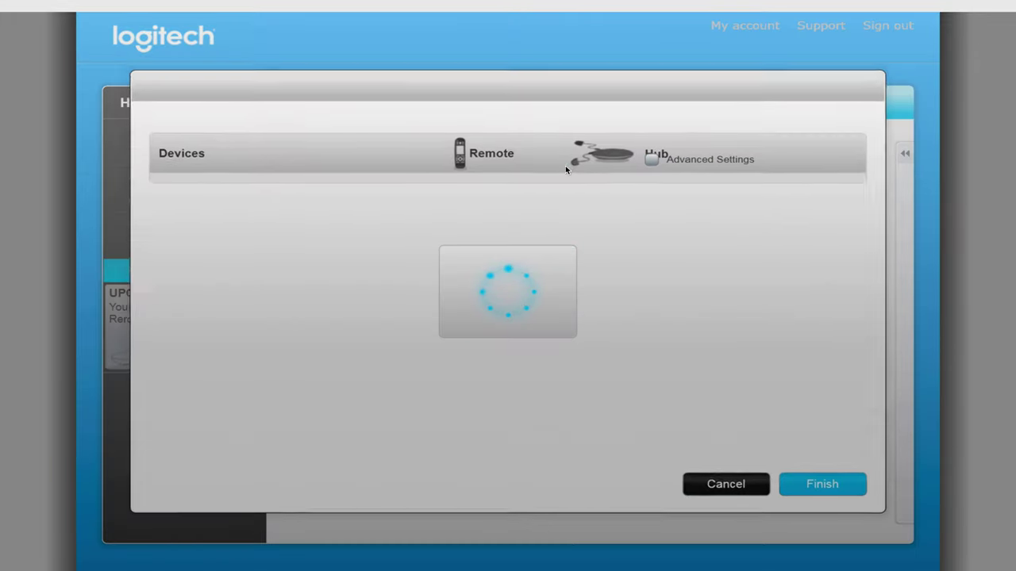
scroll(557, 354, "down", 5)
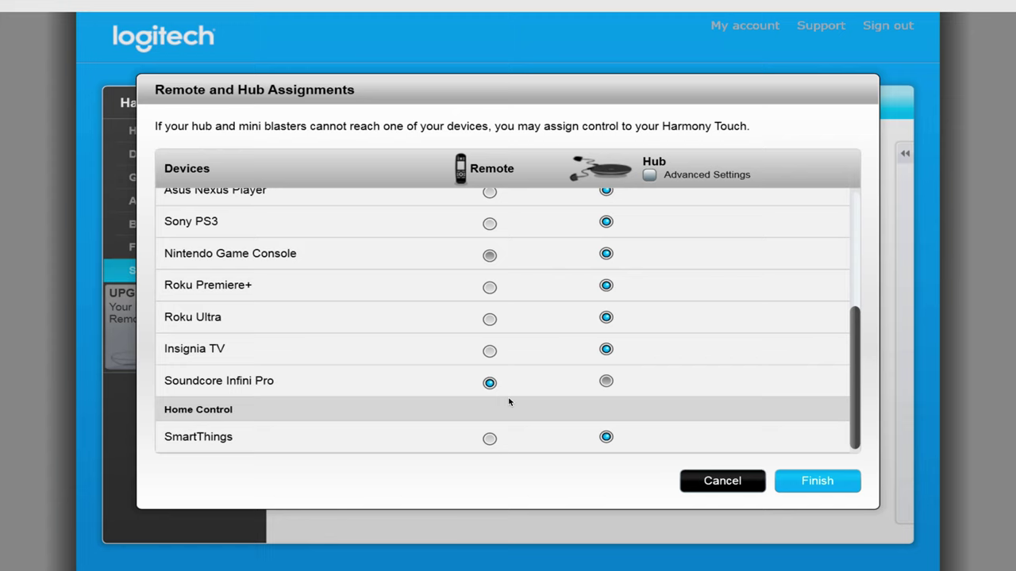
left_click(721, 484)
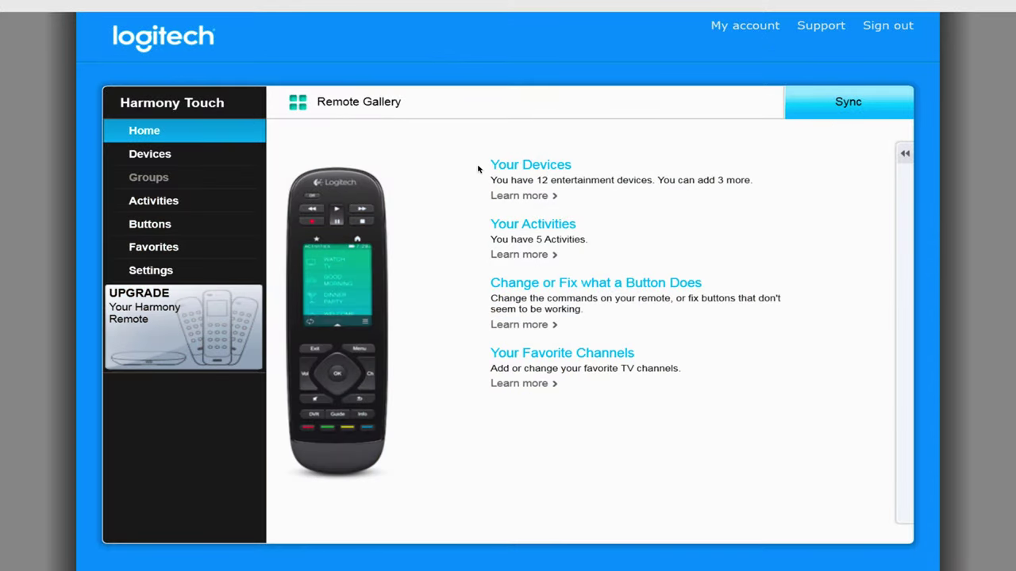
- Include the Soundcore Infini Pro among the devices of the Watch Roku activity
left_click(538, 229)
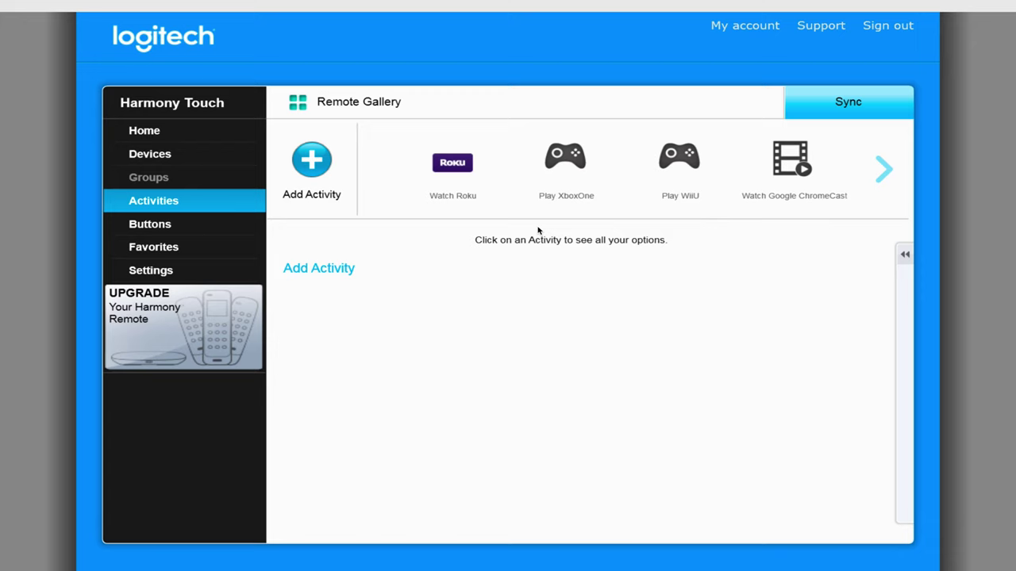
left_click(459, 170)
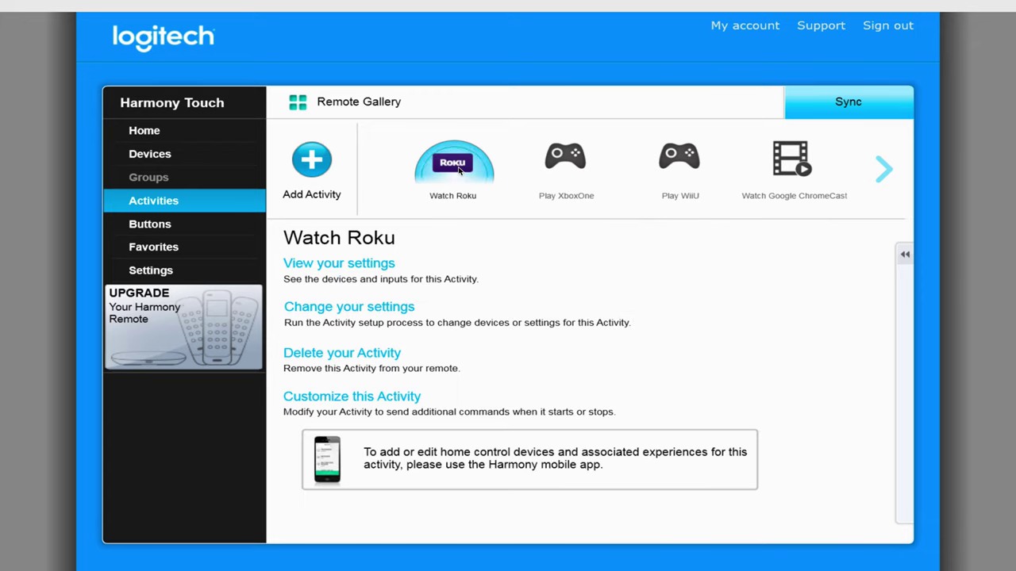
left_click(356, 308)
left_click(815, 485)
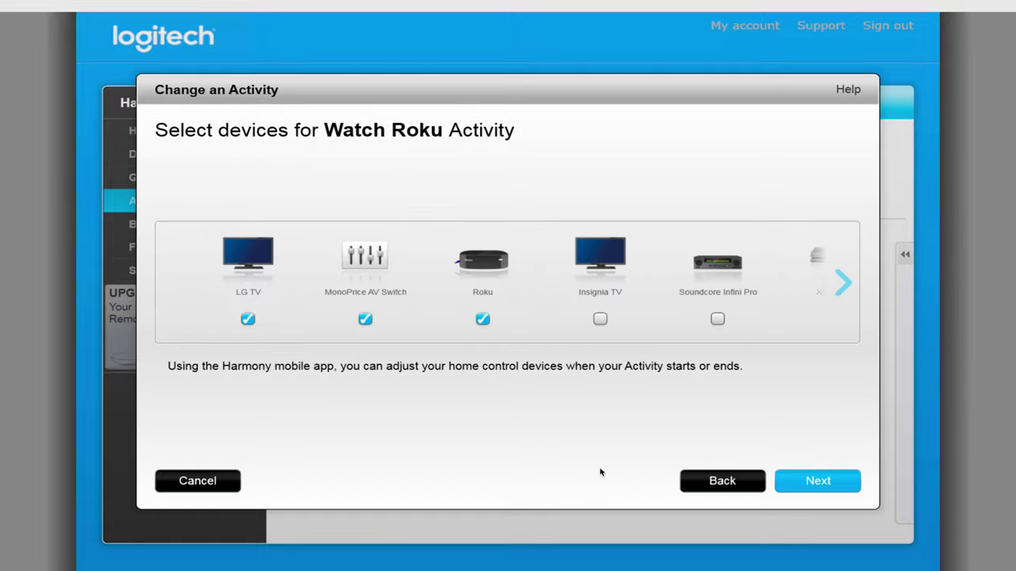
left_click(718, 319)
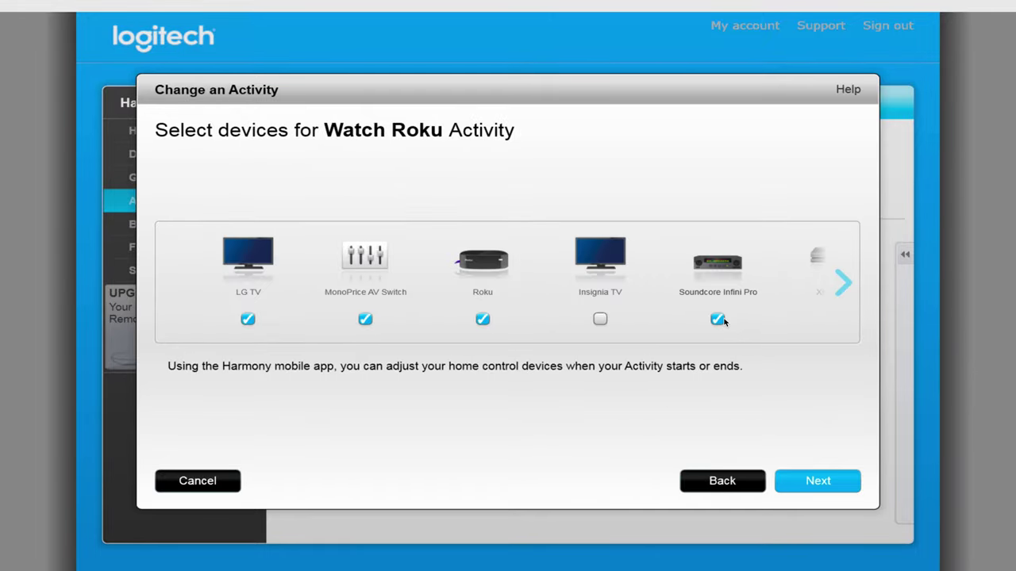
left_click(819, 485)
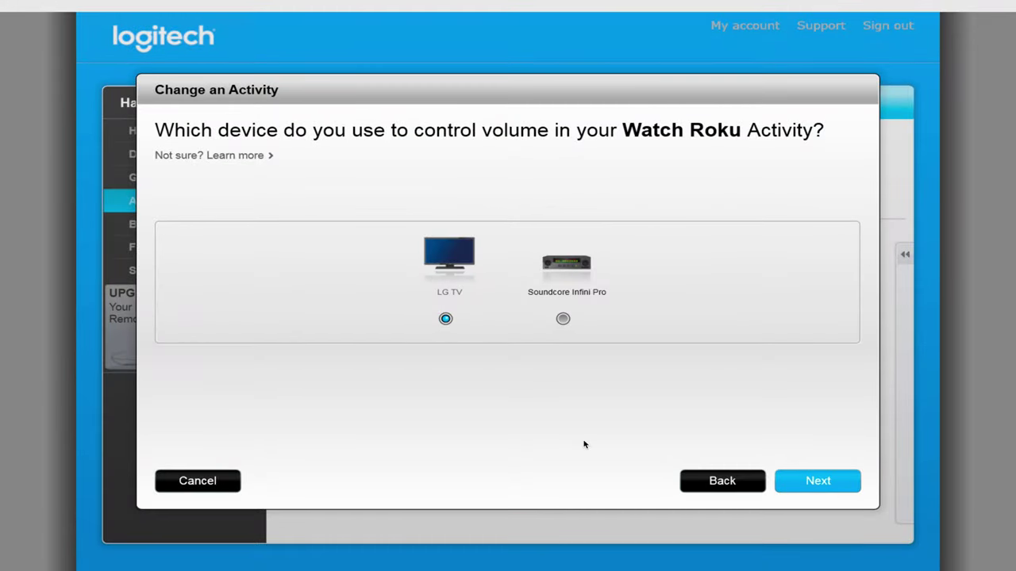
- Use the Soundcore Infini Pro for volume control in Watch Roku, and keep the LG TV on HDMI 1
left_click(563, 319)
left_click(817, 481)
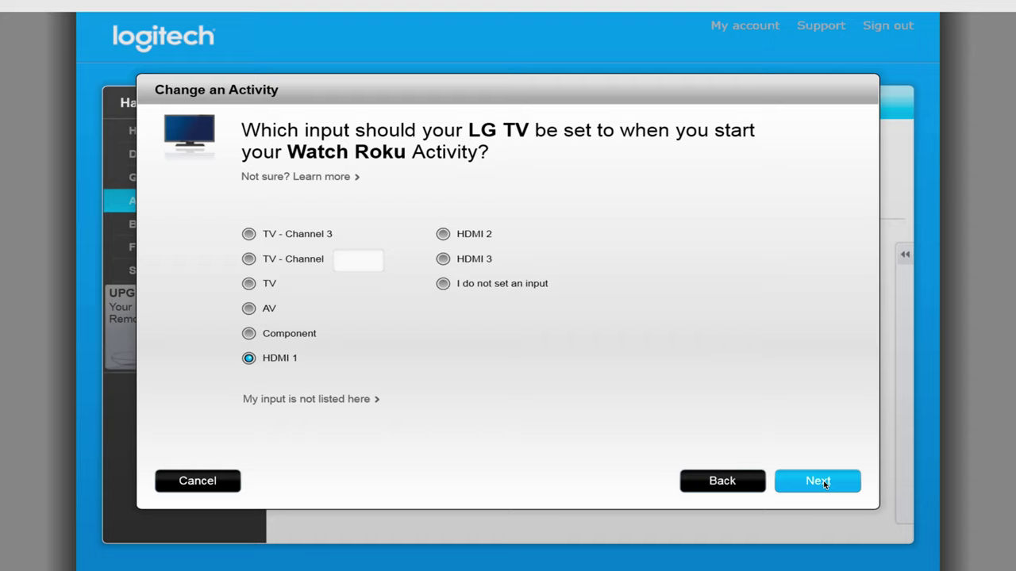
left_click(818, 481)
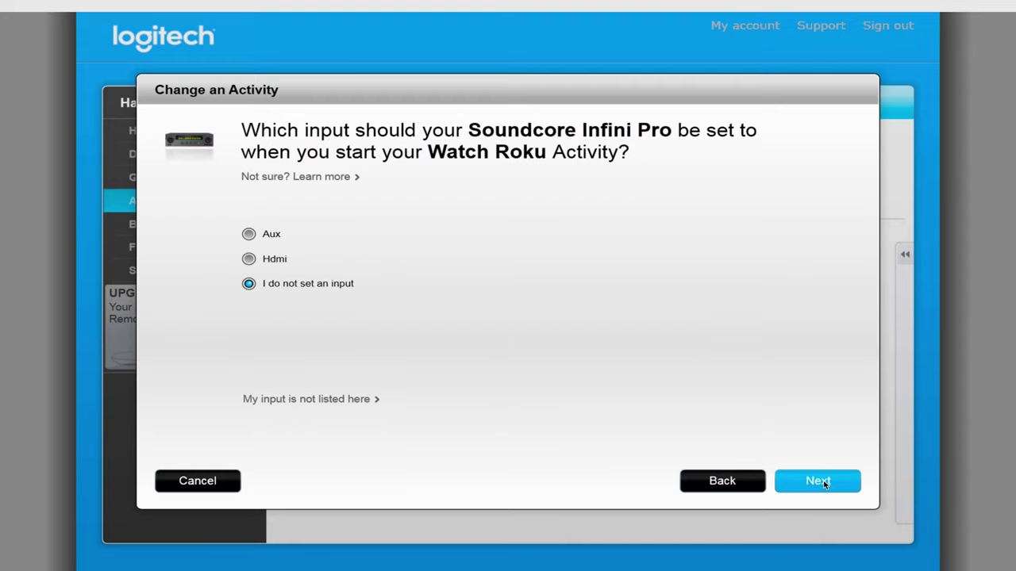
- Set the Soundcore Infini Pro's input to Hdmi for Watch Roku and specify that it does not skip unused inputs
left_click(276, 260)
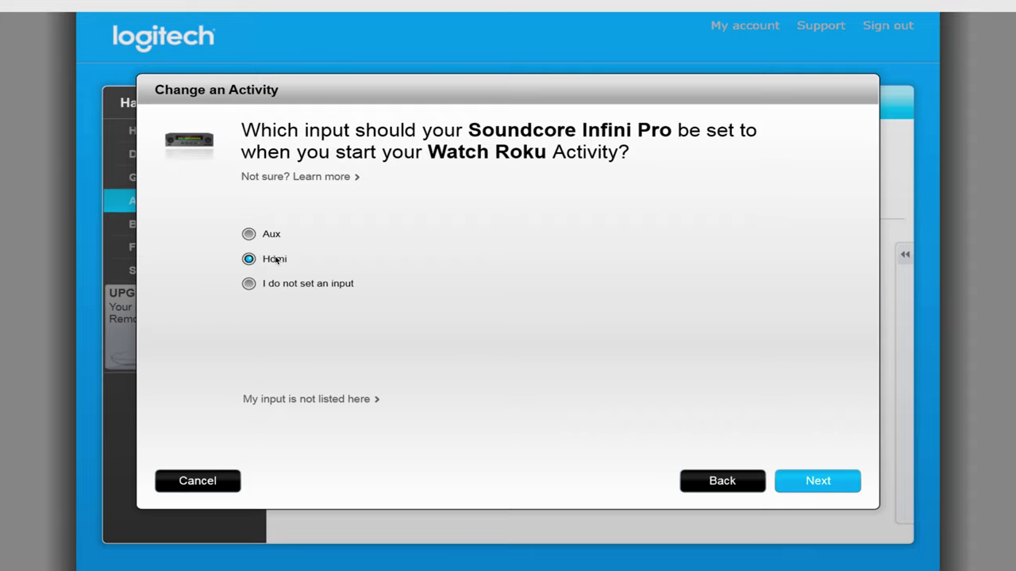
left_click(818, 486)
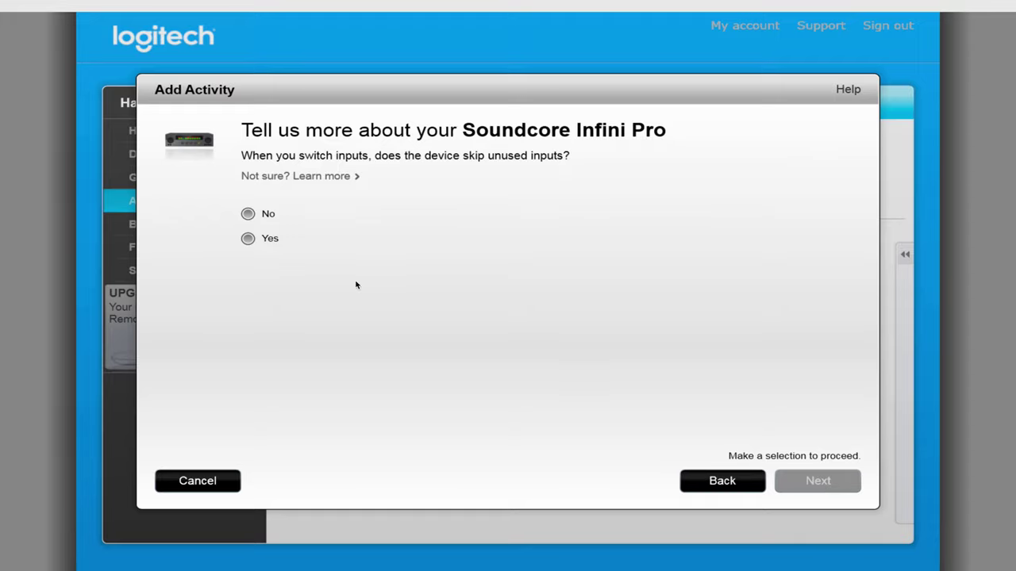
left_click(265, 218)
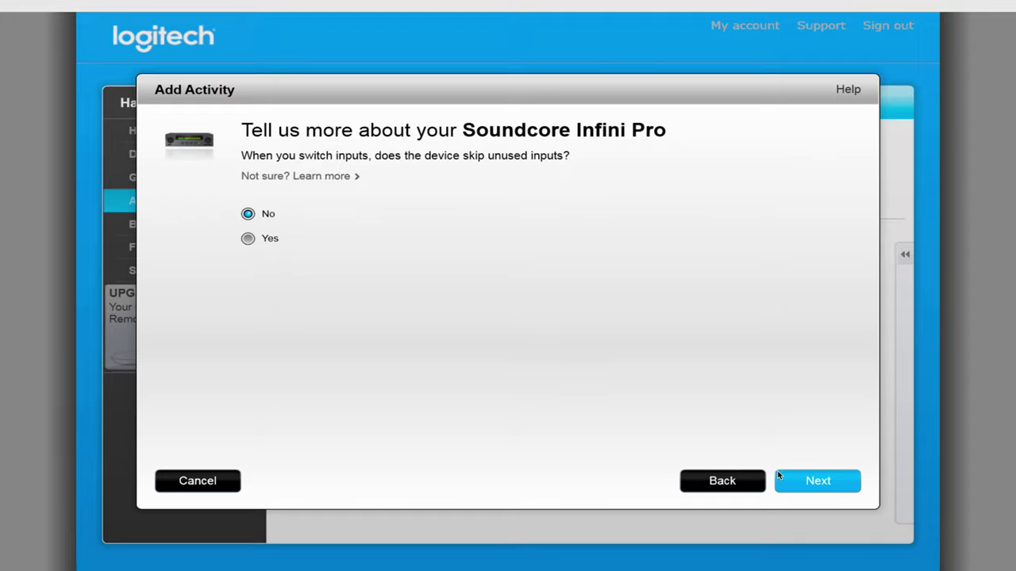
left_click(823, 484)
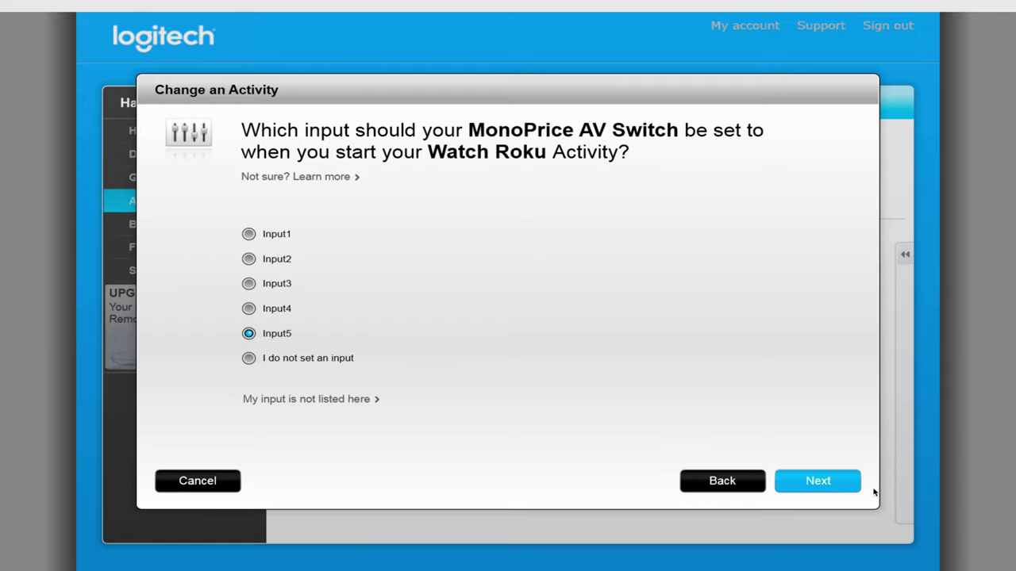
- Save the Watch Roku activity with the MonoPrice AV Switch on Input5, and view the Harmony Touch sync instructions
left_click(834, 484)
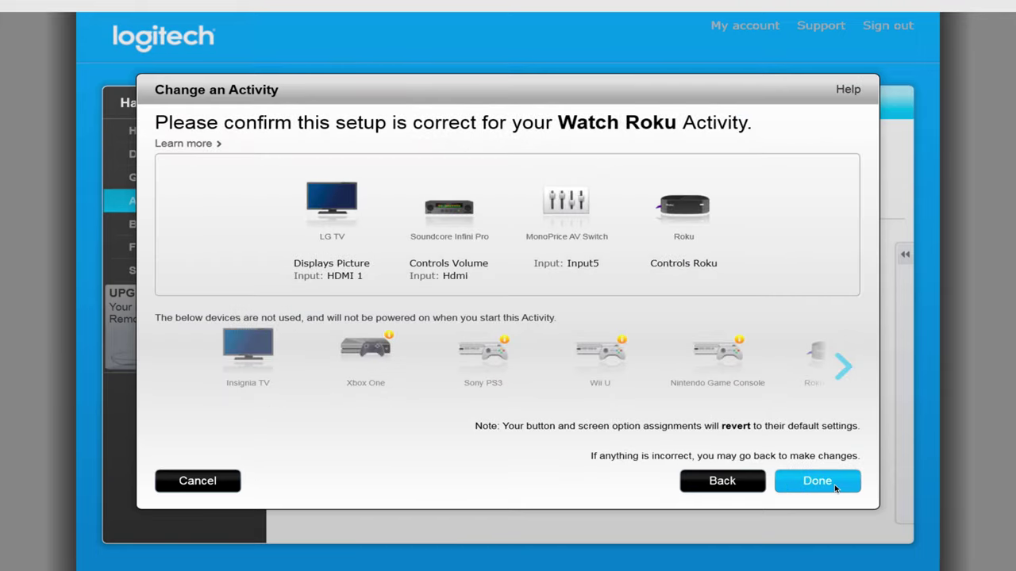
left_click(834, 484)
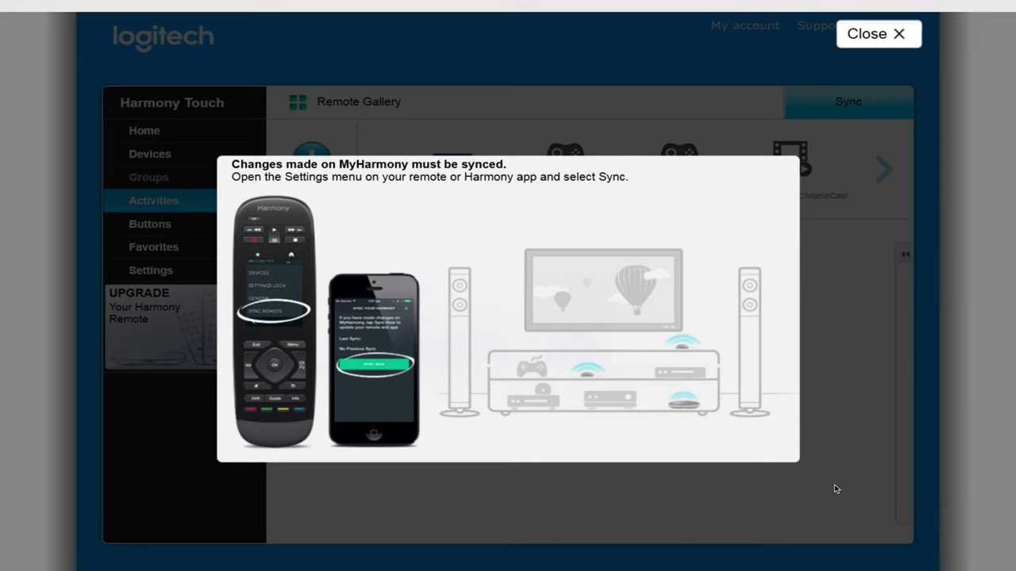
left_click(877, 35)
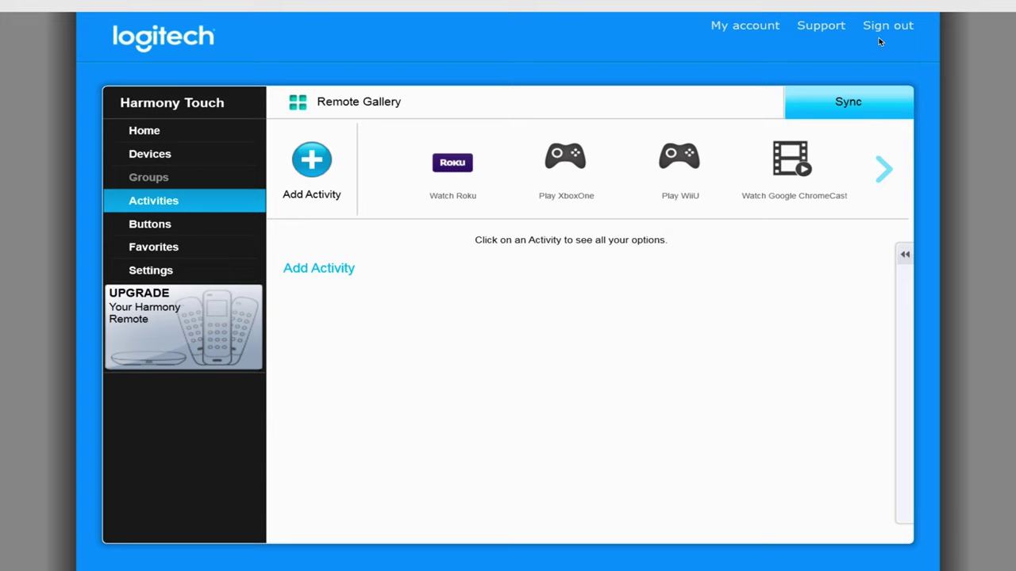
left_click(861, 110)
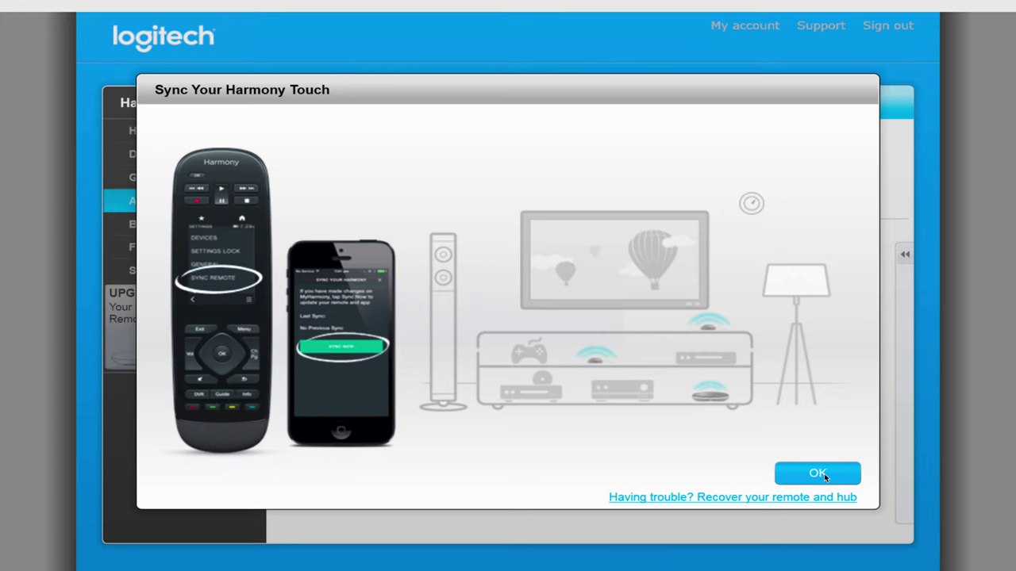
left_click(819, 473)
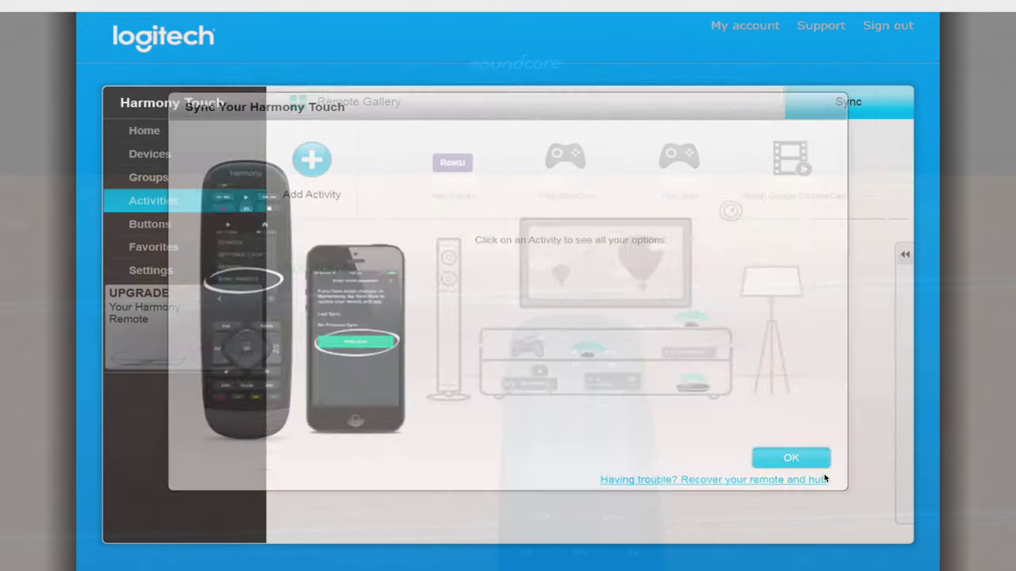